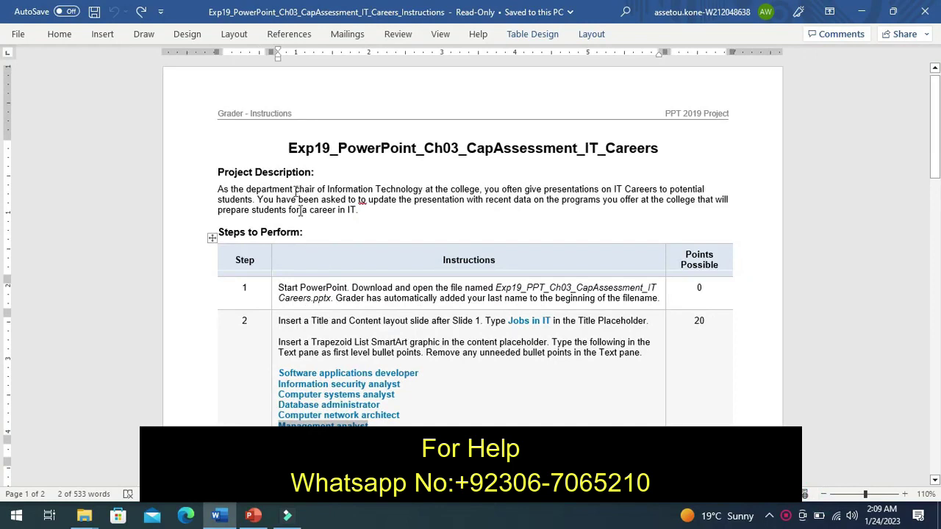
Step: Try a yellow highlight on the document title, then undo it
mouse_move(473, 148)
left_click_drag(287, 148, 662, 147)
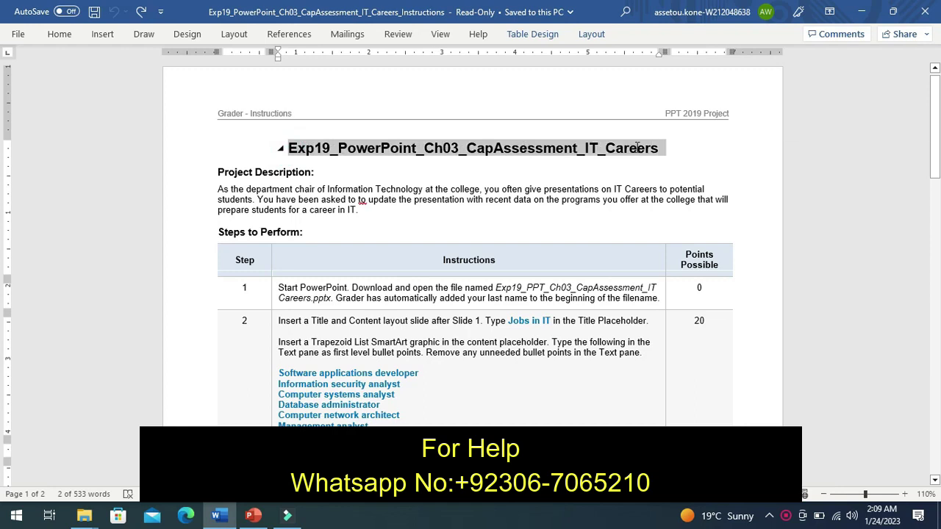
left_click(517, 124)
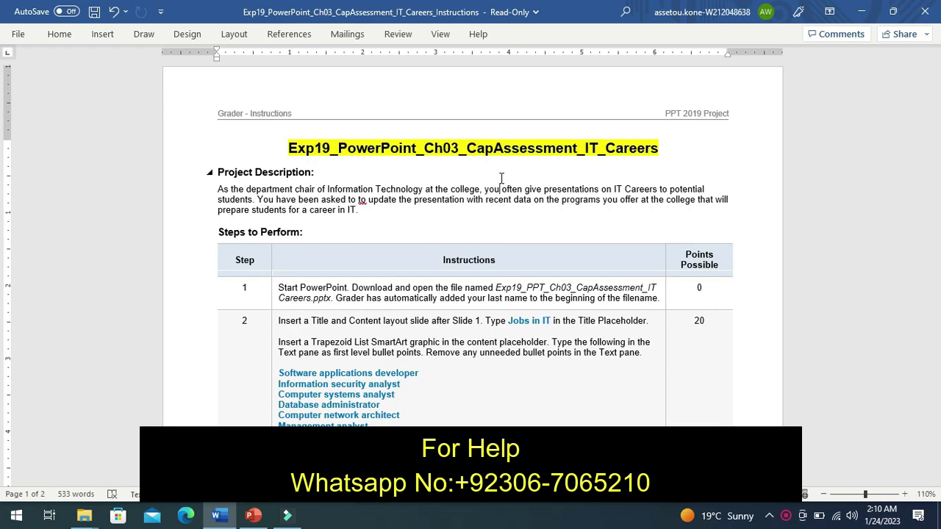
key("ctrl+z")
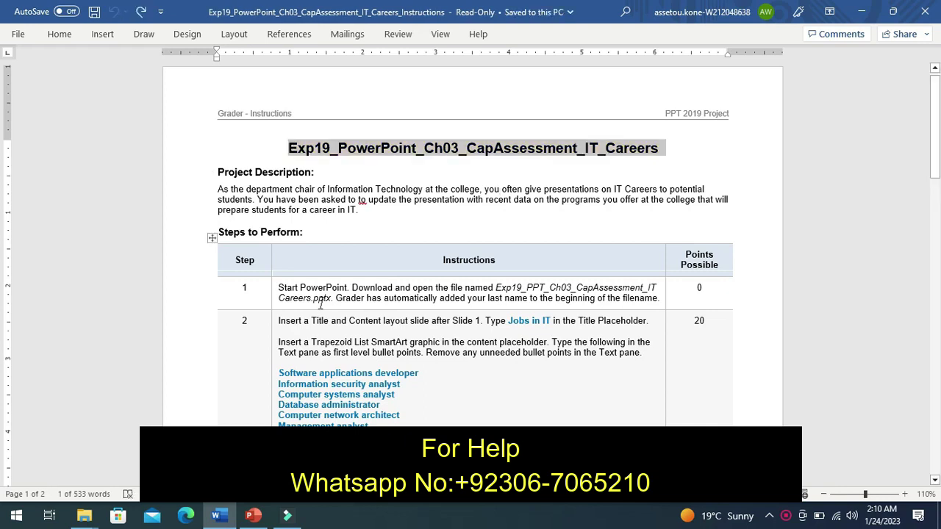
Step: Highlight the Step 1 instruction text in yellow, then return to PowerPoint
left_click(275, 305)
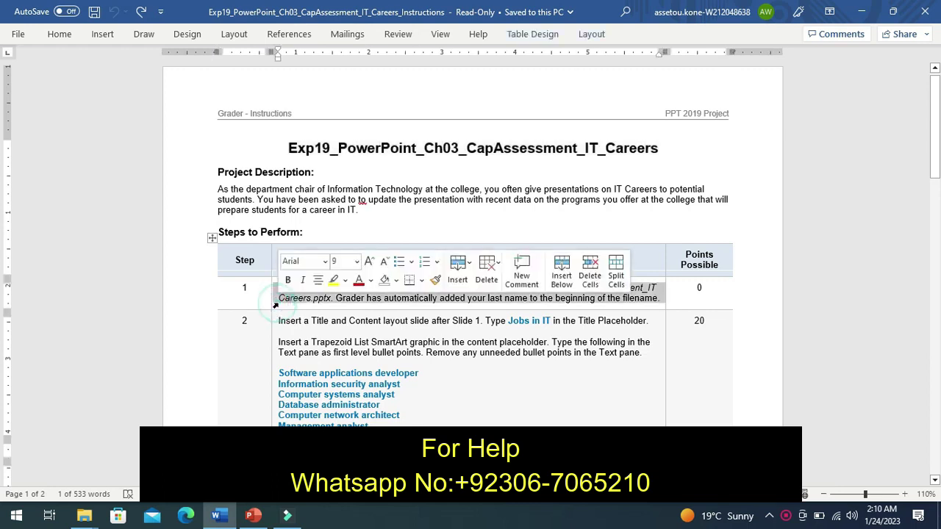
left_click(333, 280)
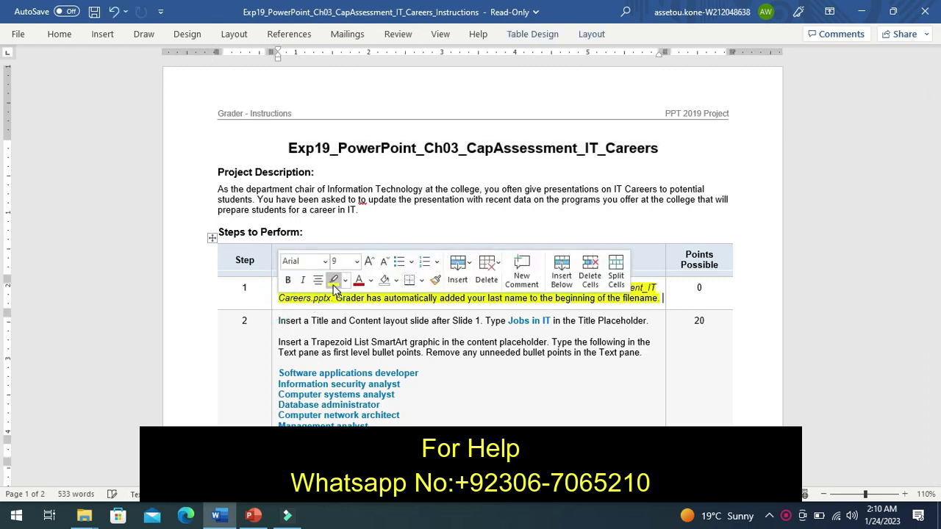
left_click(256, 300)
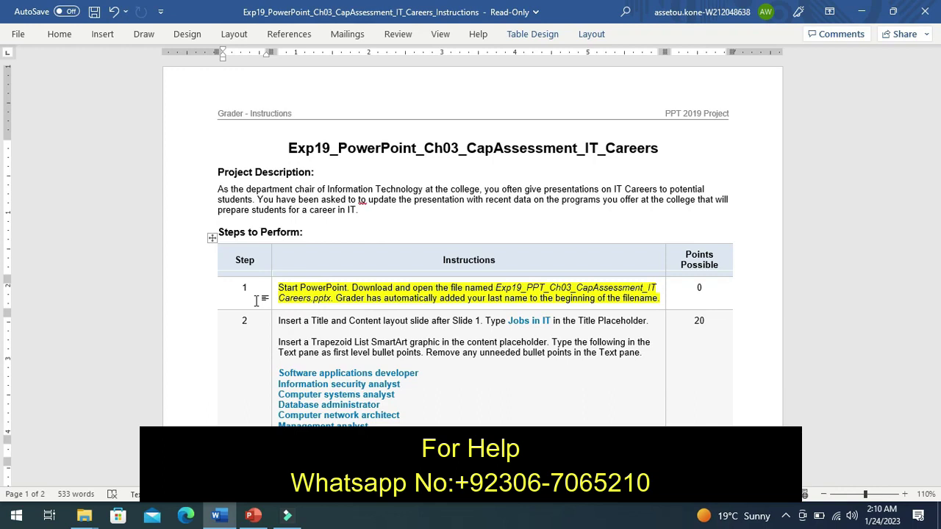
left_click(253, 516)
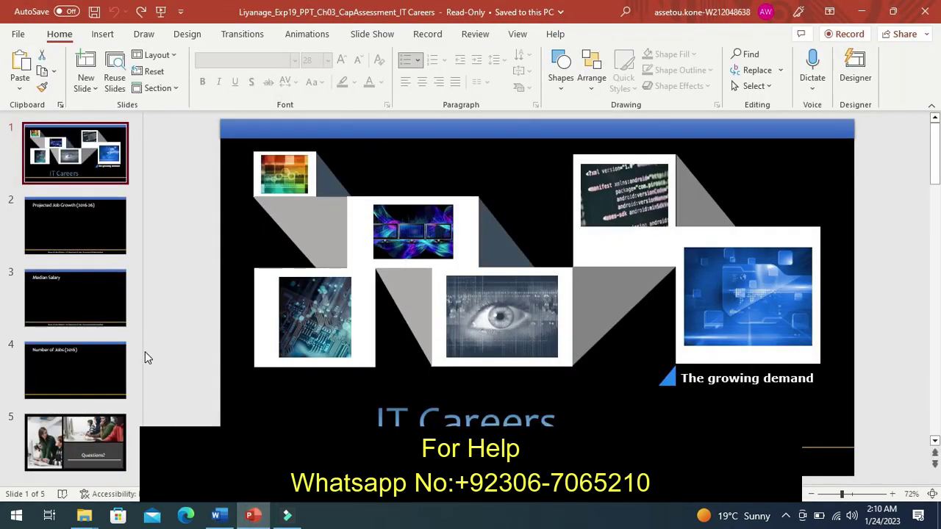
Step: Look through the IT Careers slides, then undo Step 1's highlight in Word
left_click(51, 303)
left_click(69, 357)
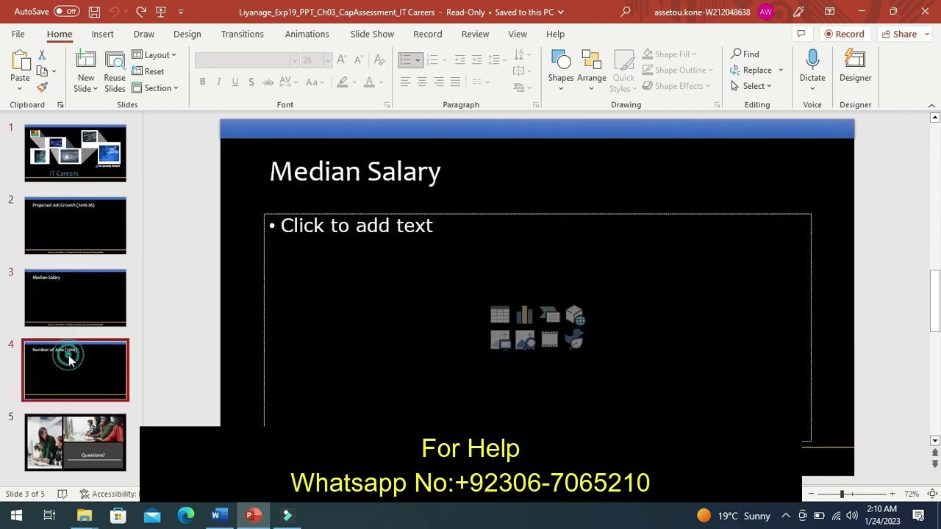
left_click(79, 411)
left_click(81, 167)
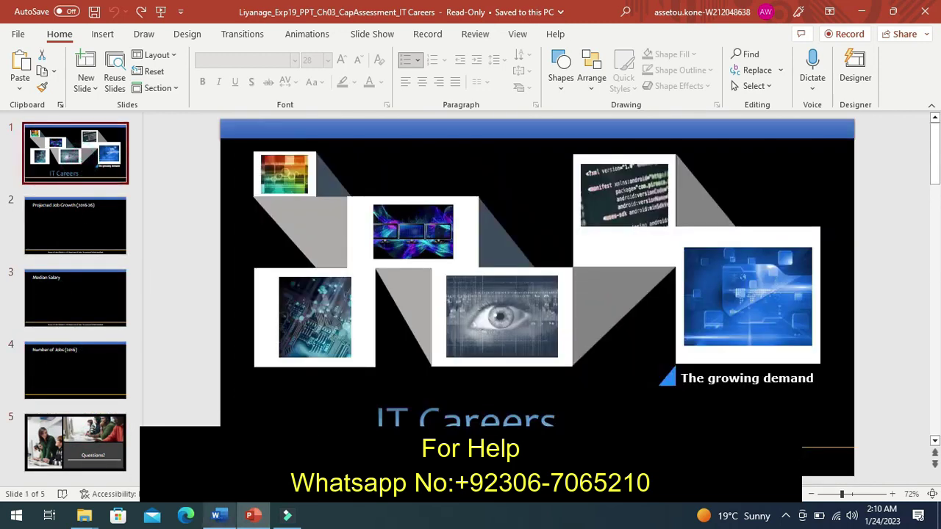
left_click(217, 516)
key("ctrl+z")
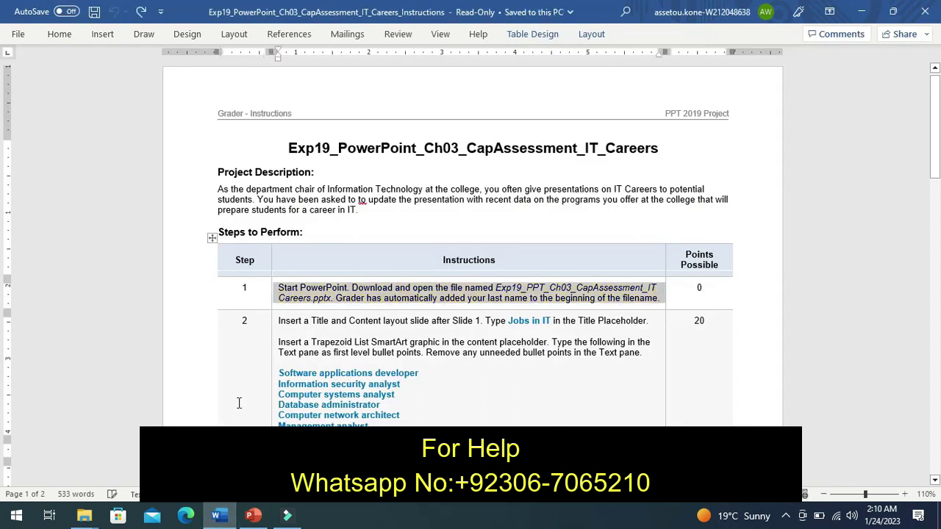
Step: Highlight the Step 2 instructions yellow, undo it, and return to PowerPoint
left_click(270, 366)
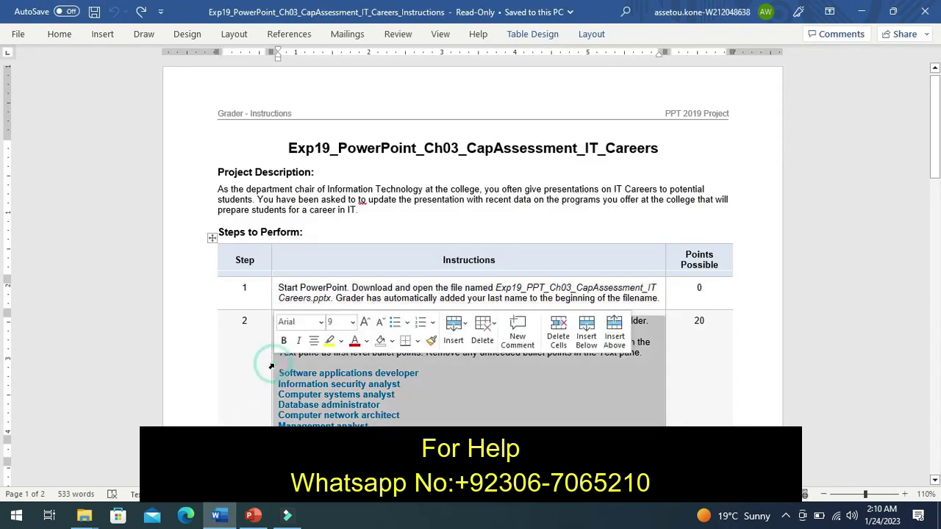
left_click(332, 341)
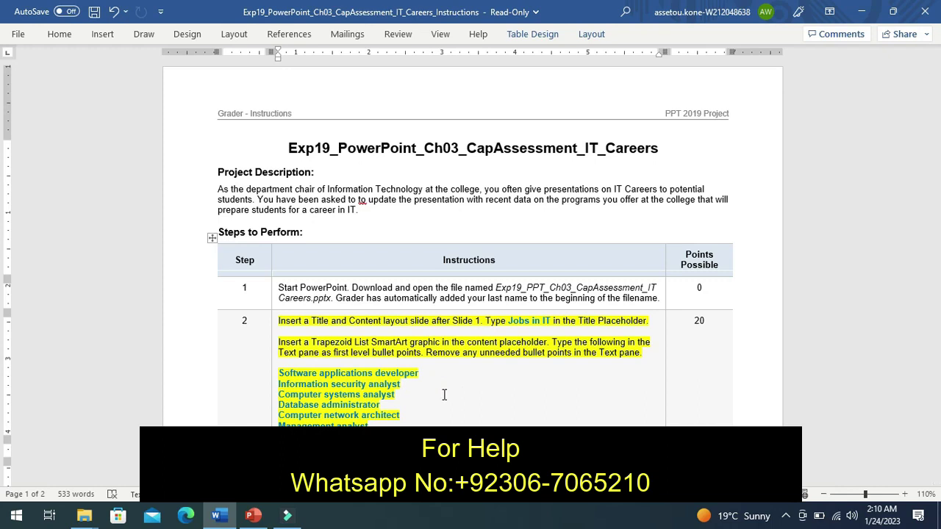
key("ctrl+z")
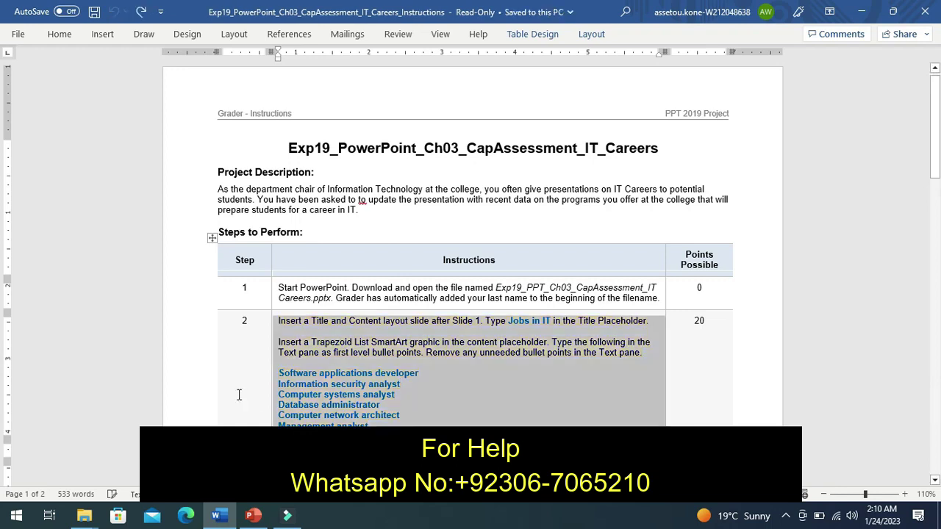
left_click(246, 422)
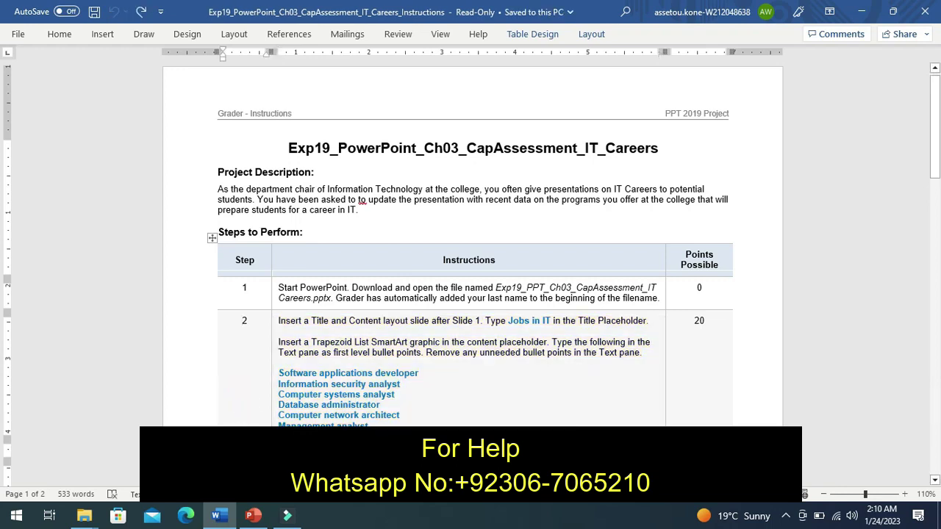
left_click(253, 516)
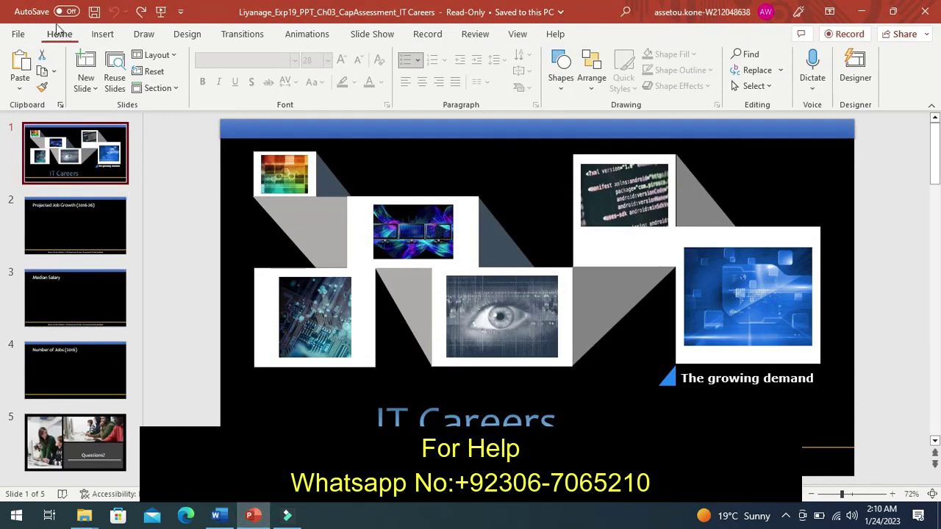
Step: Add a Title and Content slide after slide 1, titled 'Jobs in IT' pasted from Word
left_click(87, 83)
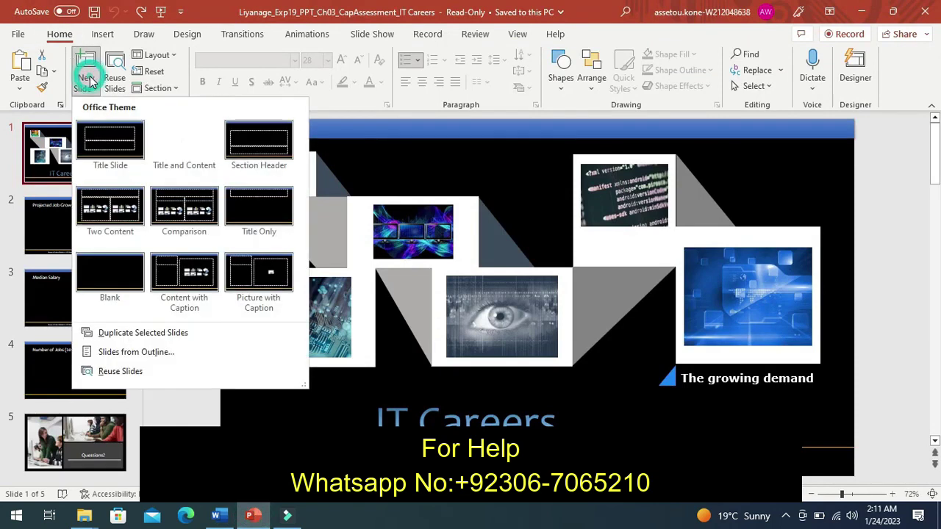
left_click(191, 148)
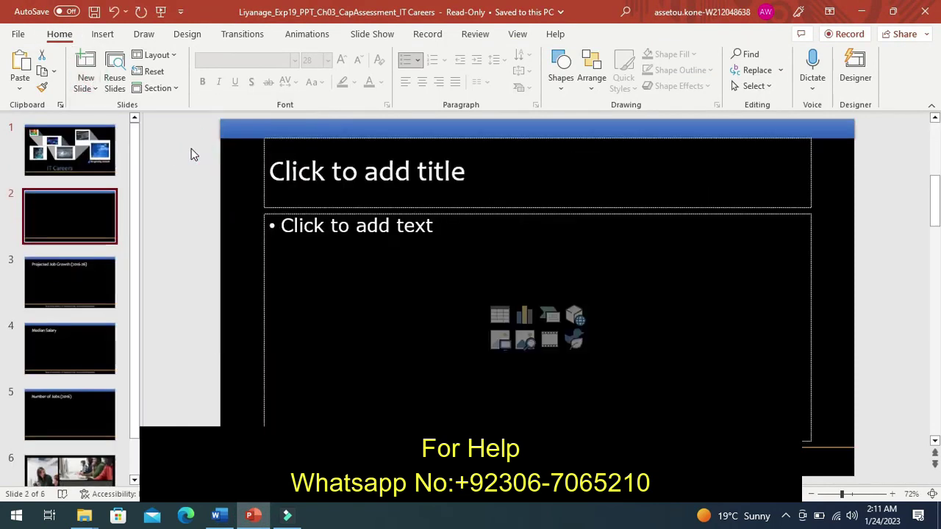
left_click(321, 172)
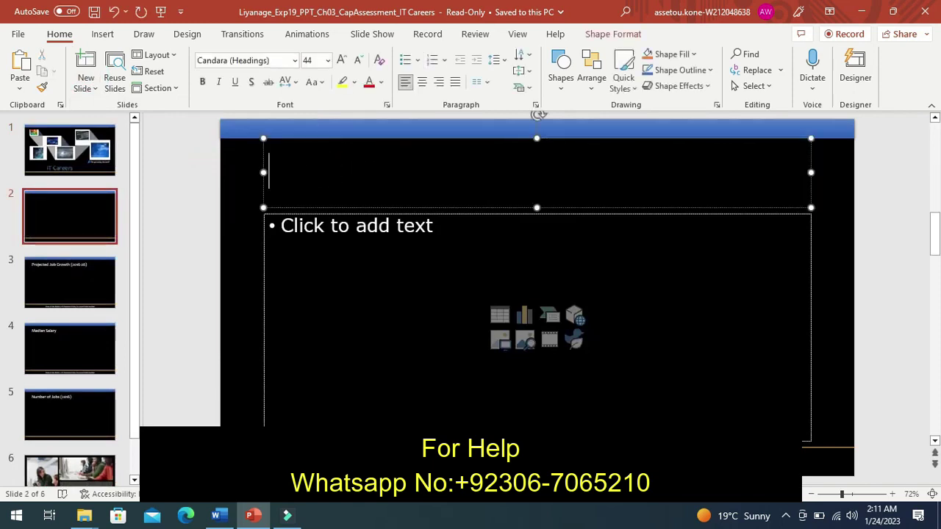
left_click(219, 516)
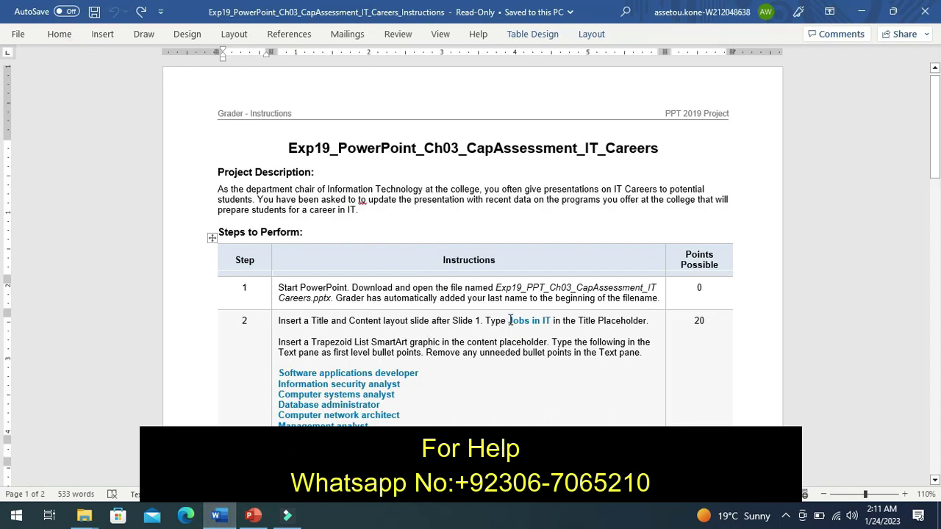
left_click_drag(509, 320, 553, 324)
key("ctrl+c")
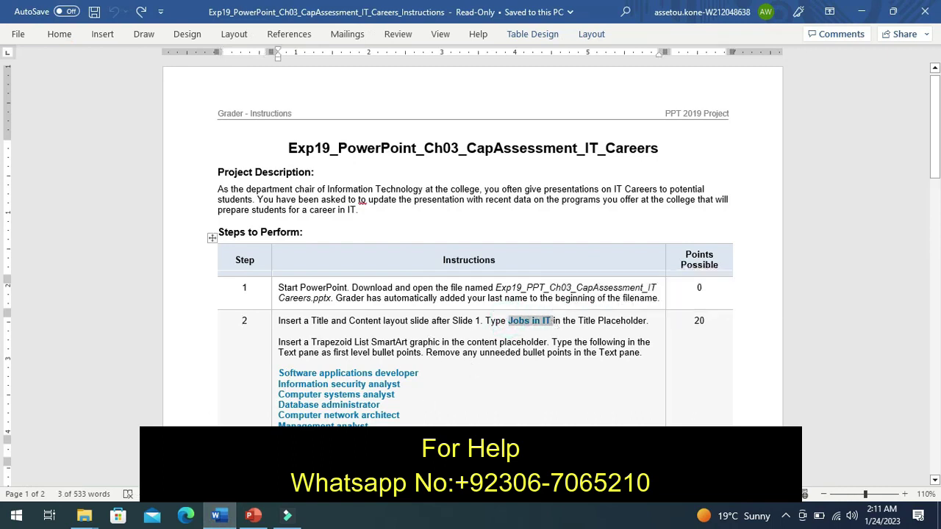
key("alt+Tab")
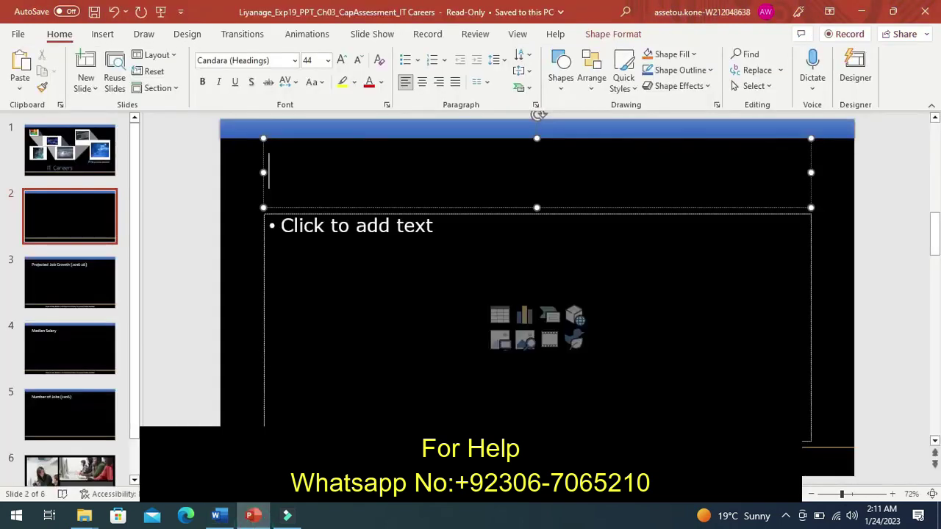
key("ctrl+v")
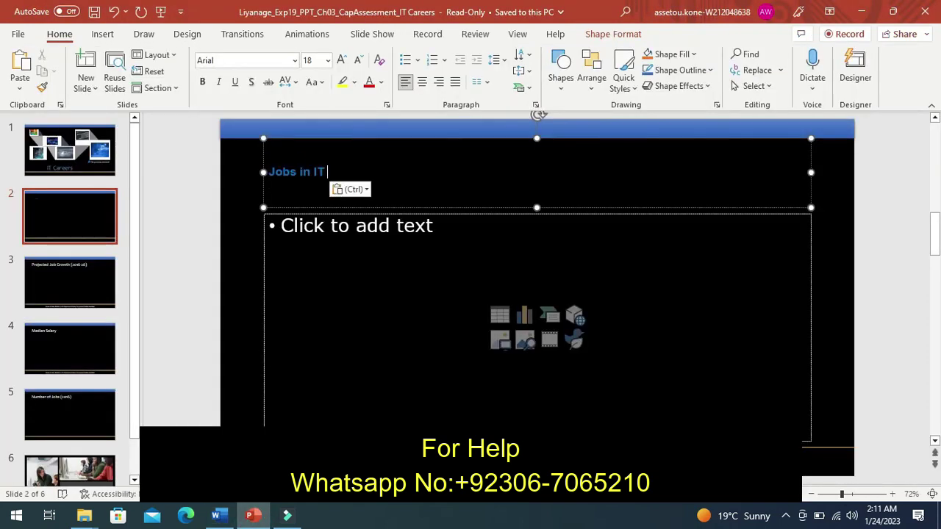
Step: Activate the new slide's content placeholder and check the Word instructions
left_click(315, 227)
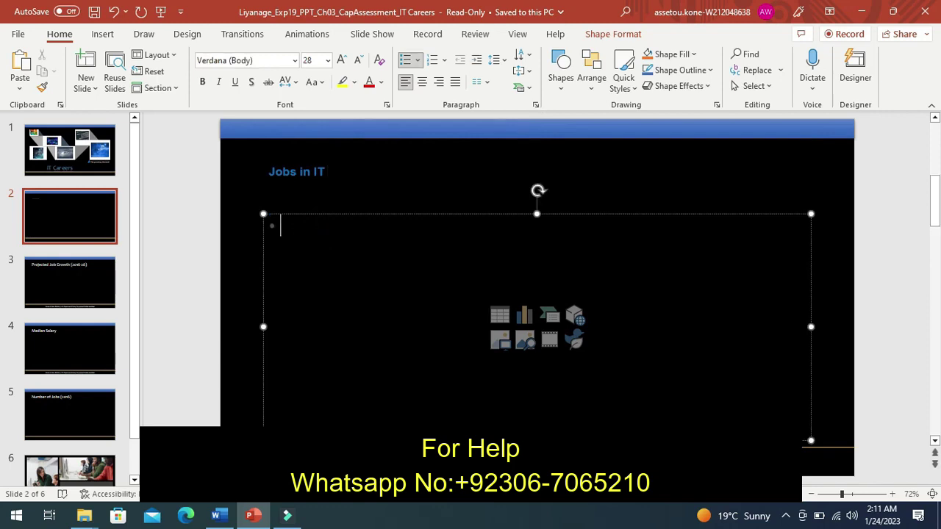
left_click(218, 515)
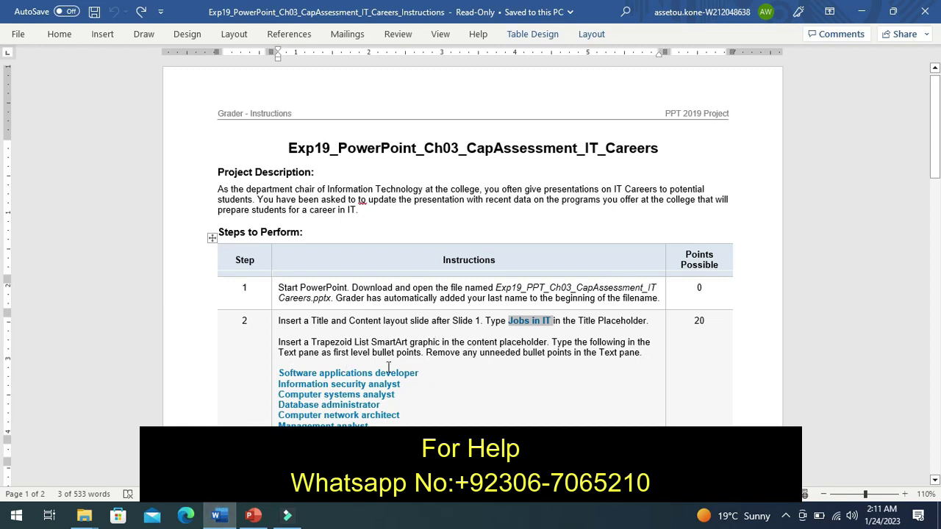
left_click(253, 514)
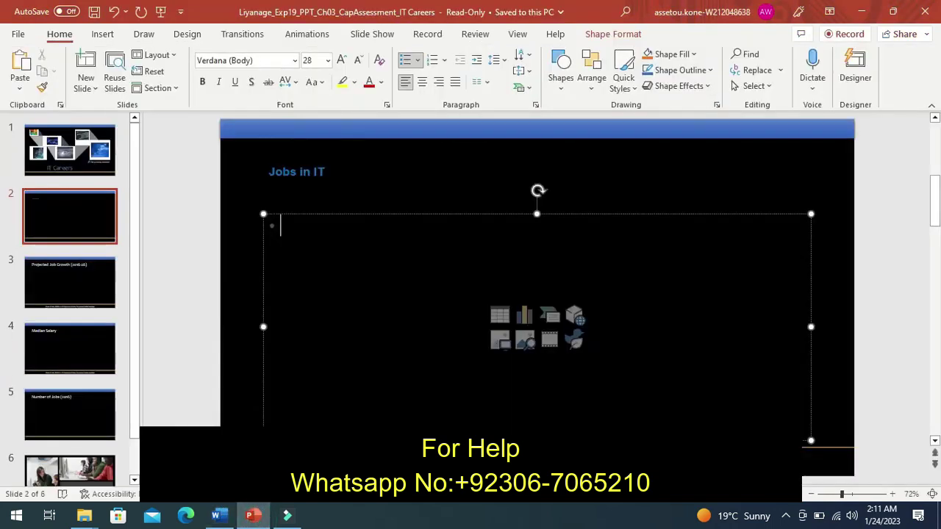
left_click(109, 34)
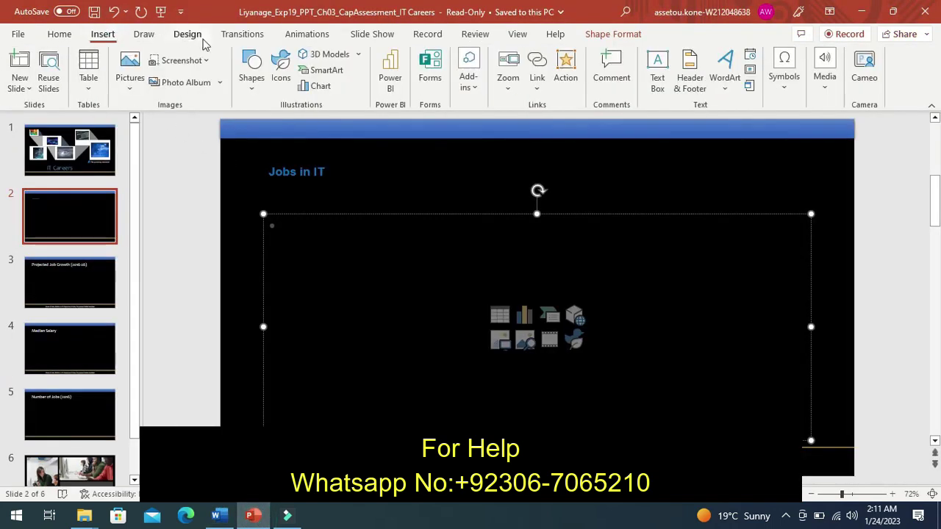
left_click(324, 70)
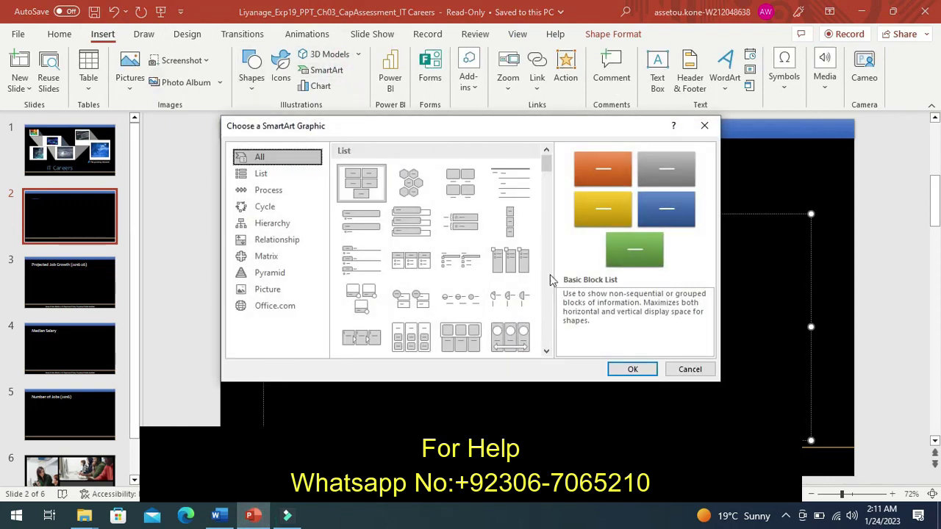
scroll(552, 281, "down", 3)
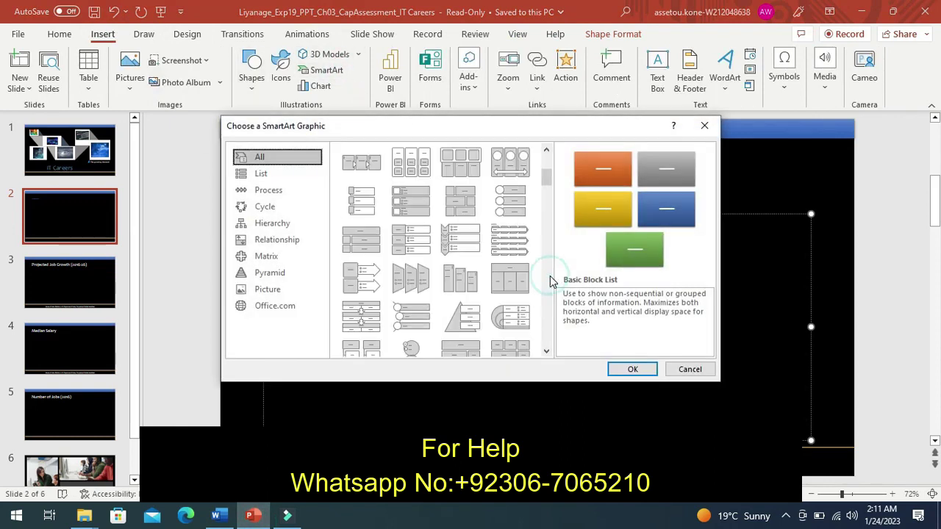
double_click(397, 278)
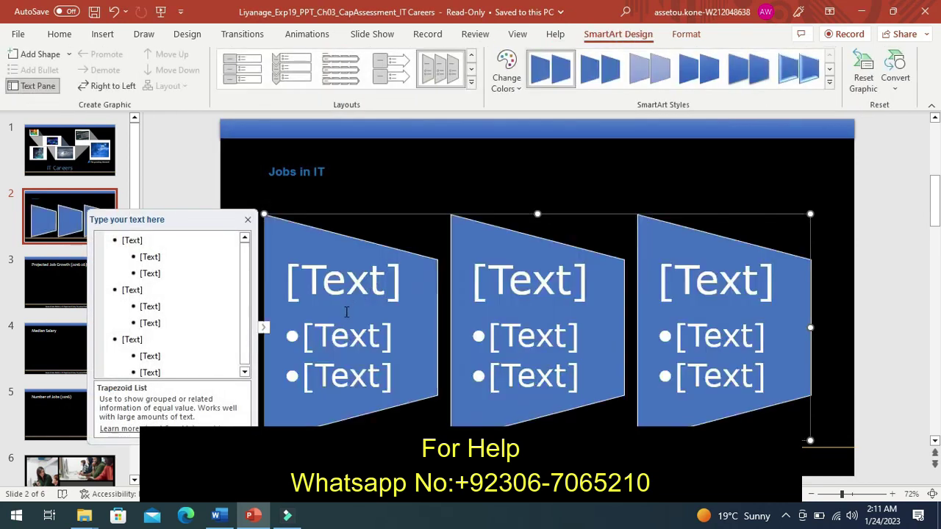
left_click(349, 284)
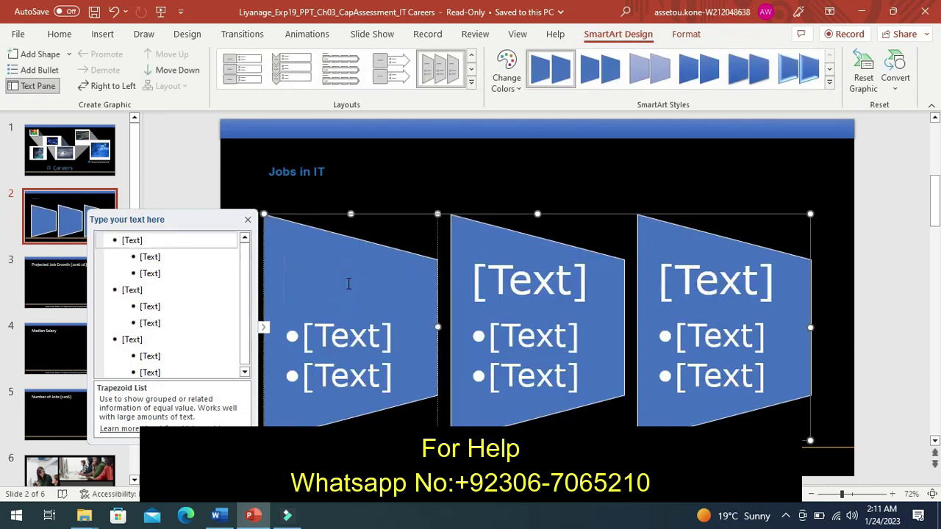
left_click(217, 515)
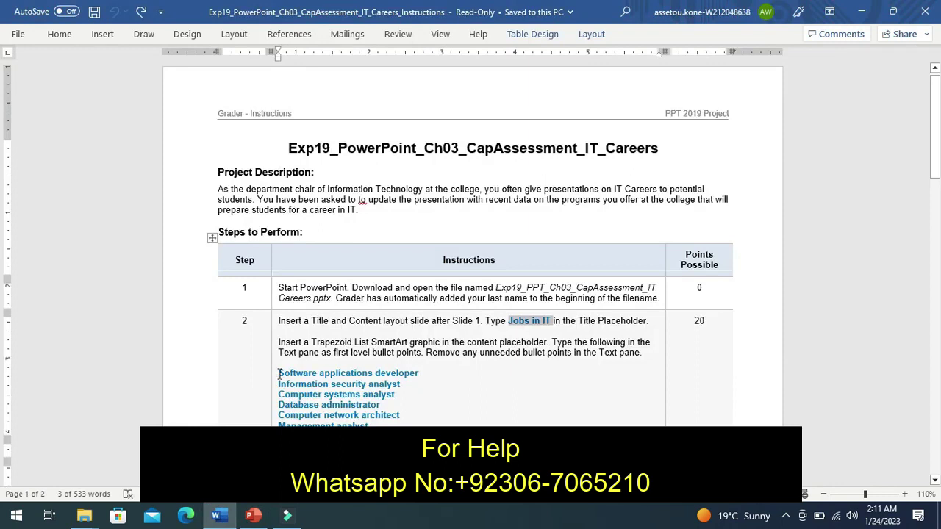
left_click_drag(279, 373, 401, 373)
key("ctrl+c")
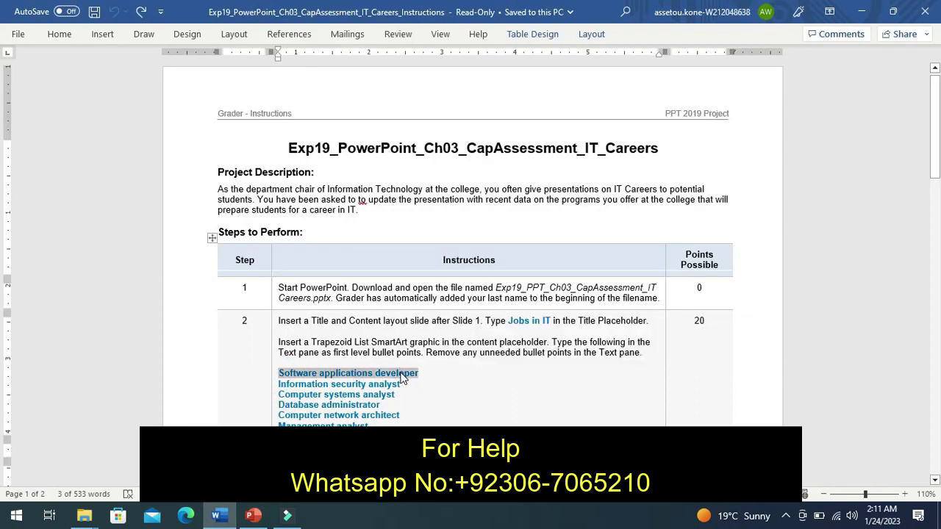
left_click(254, 516)
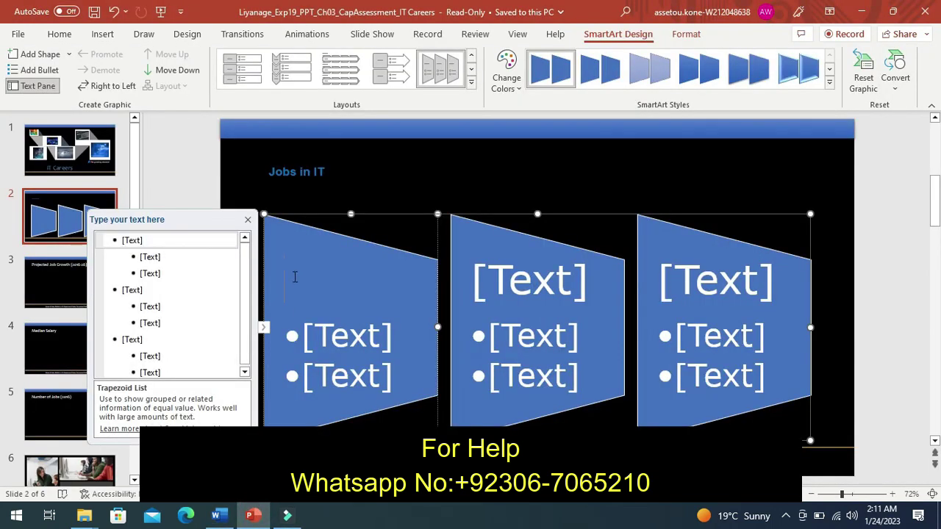
Step: Fill the first trapezoid: Software applications developer, with Information security analyst and Computer systems analyst bullets
key("ctrl+v")
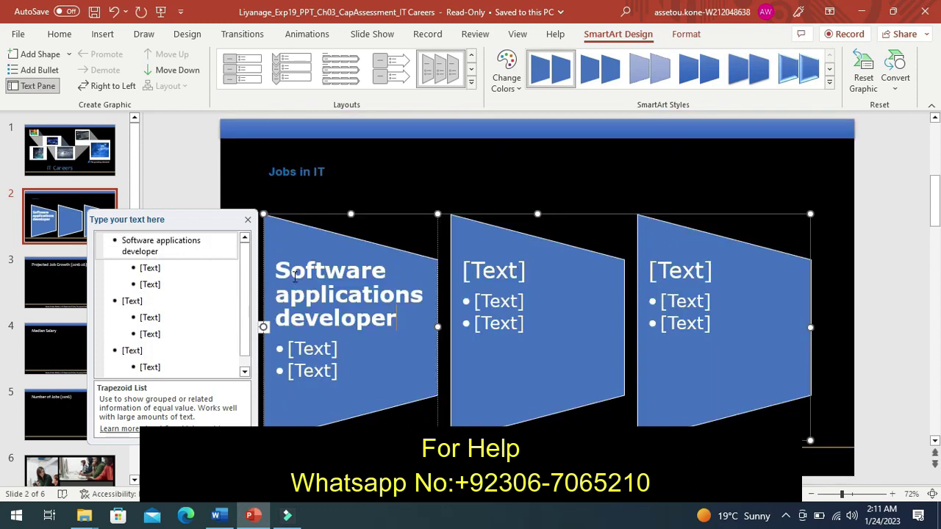
left_click(217, 516)
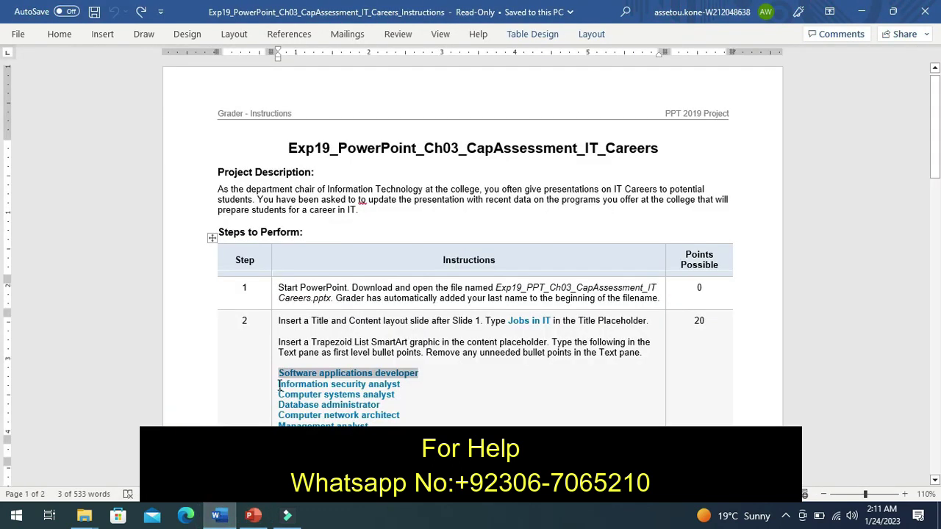
left_click_drag(280, 385, 394, 383)
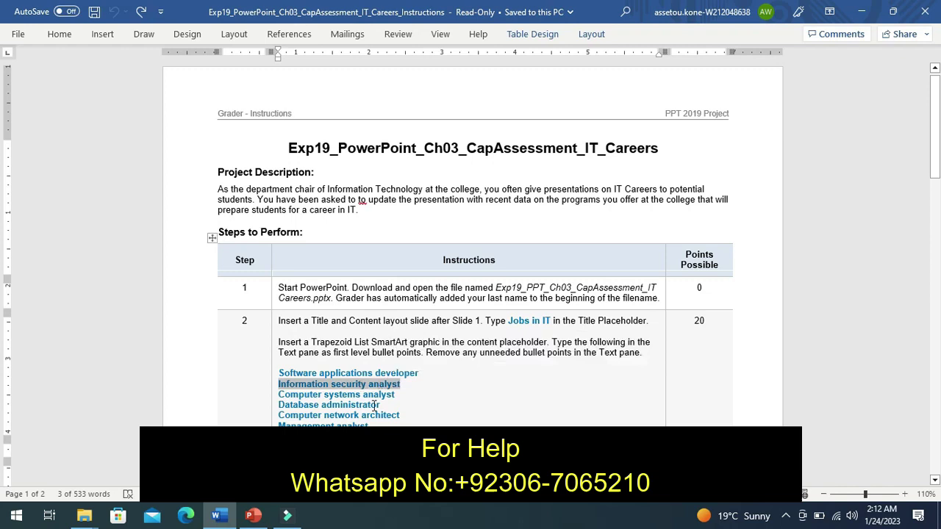
left_click(254, 517)
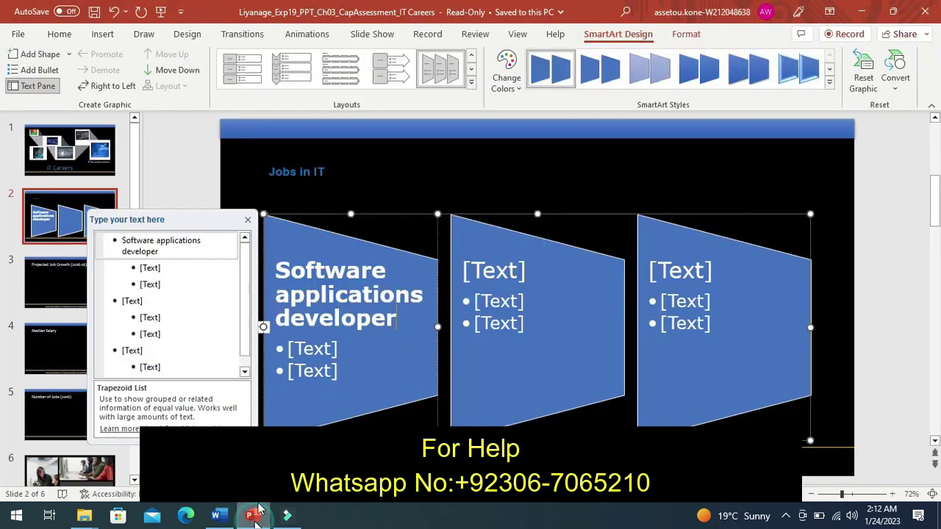
left_click(295, 353)
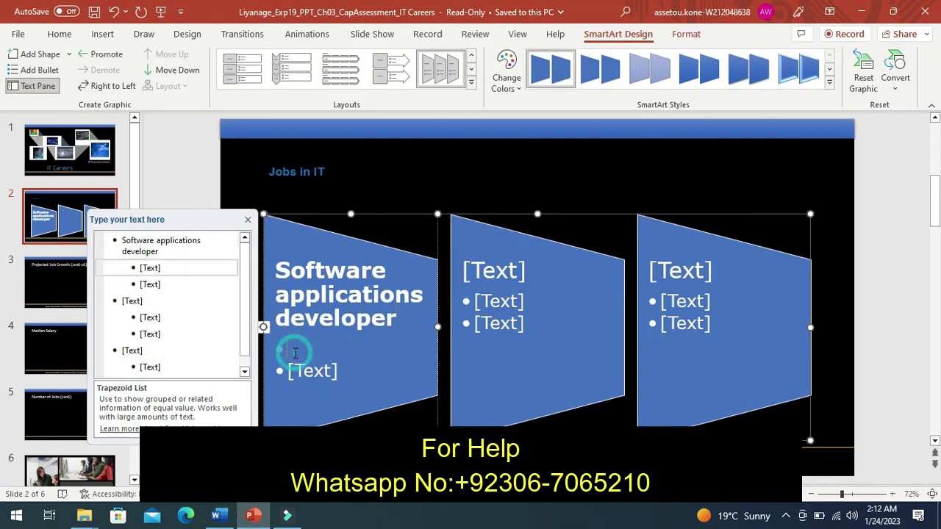
type("Information security analyst")
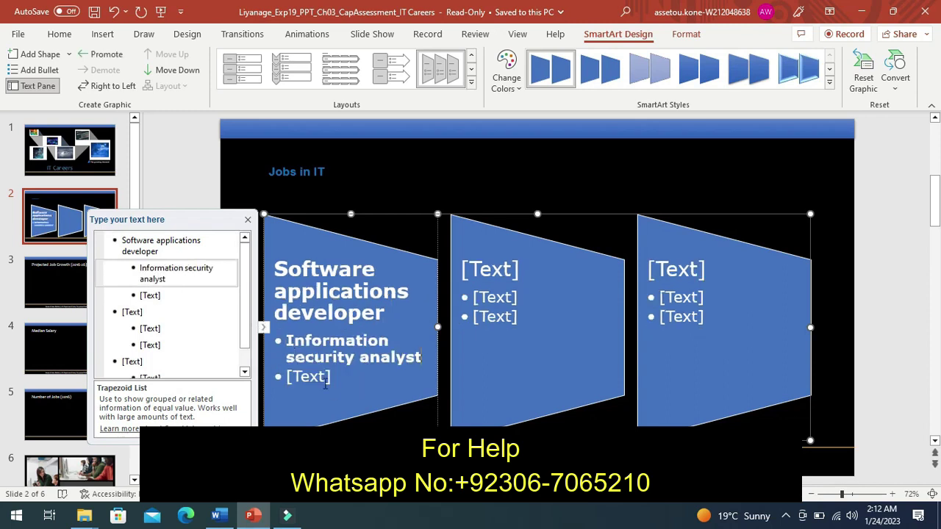
left_click(342, 375)
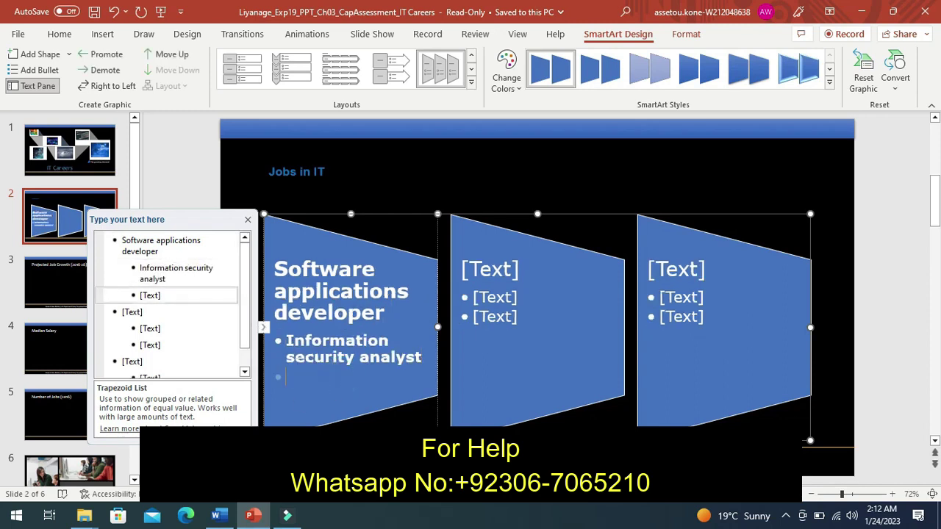
left_click(221, 517)
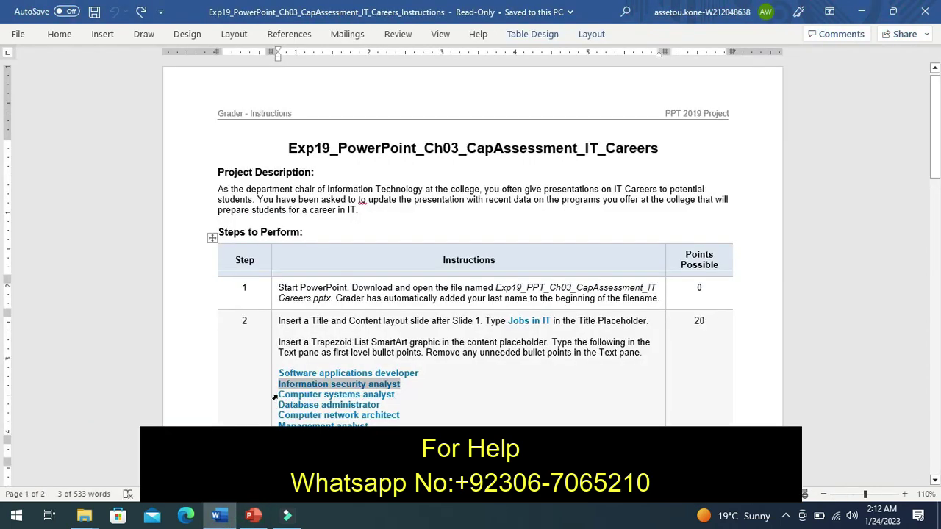
left_click_drag(279, 395, 382, 401)
key("ctrl+c")
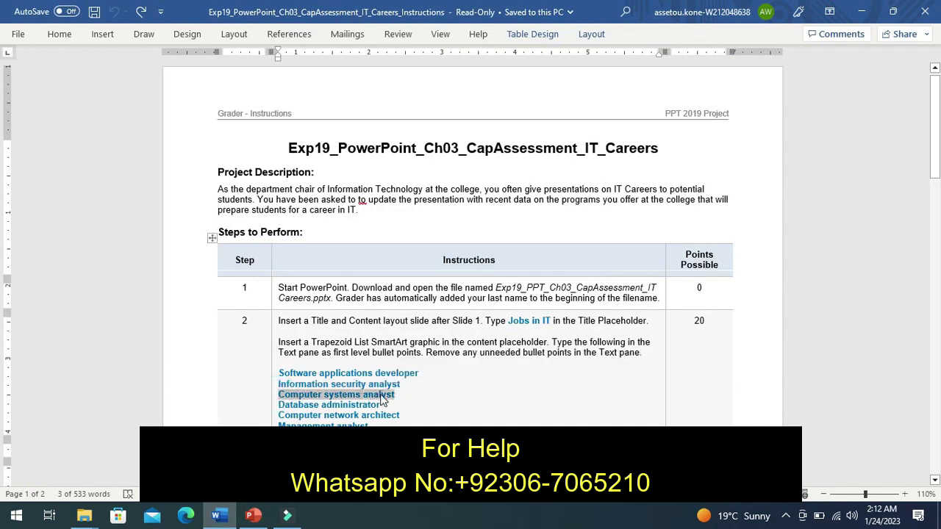
left_click(253, 516)
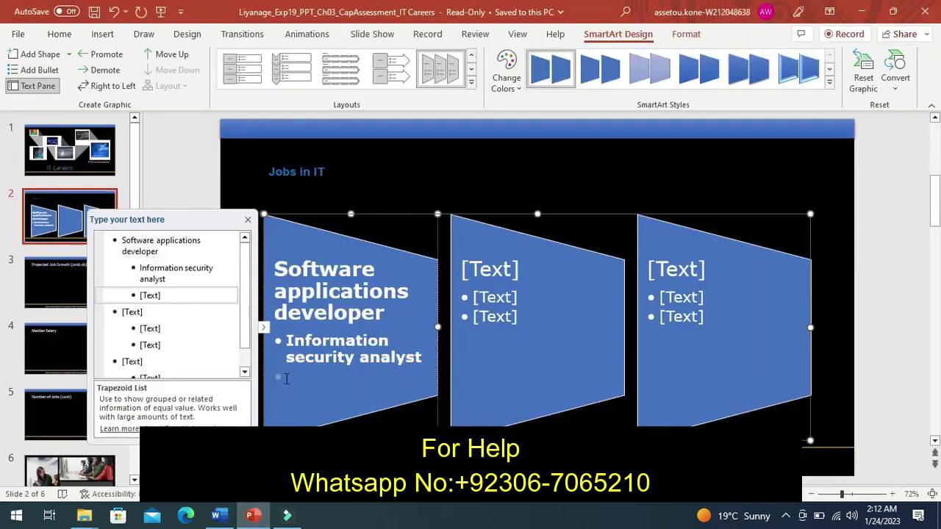
key("ctrl+v")
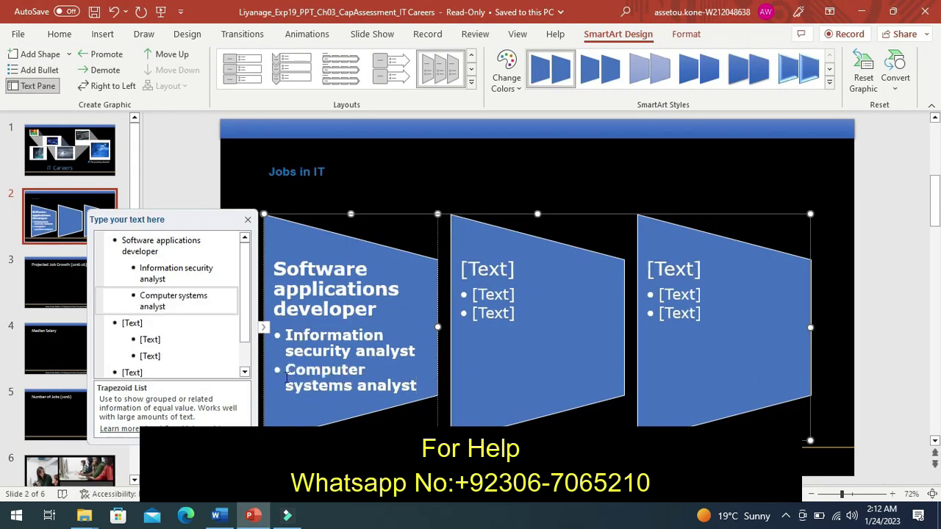
Step: Fill the second trapezoid: Database administrator, with Computer network architect and Management analyst bullets
left_click(484, 272)
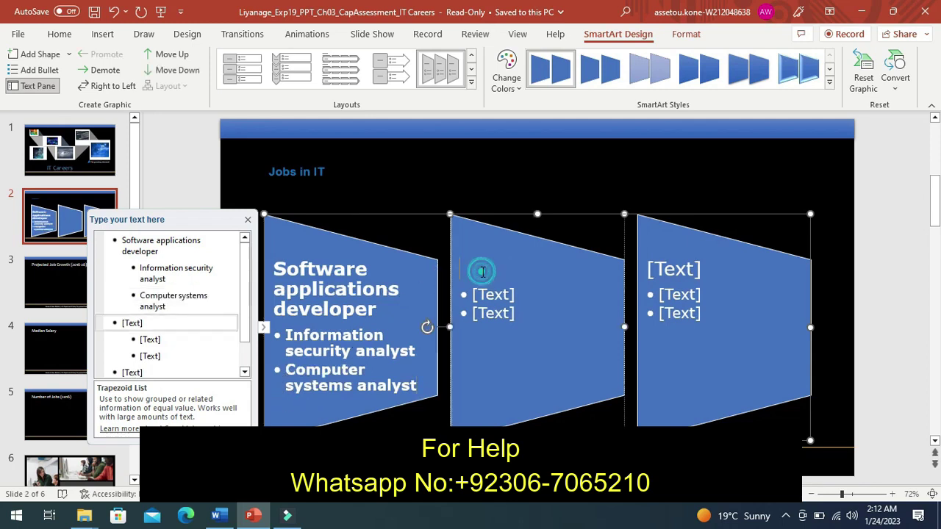
left_click(220, 515)
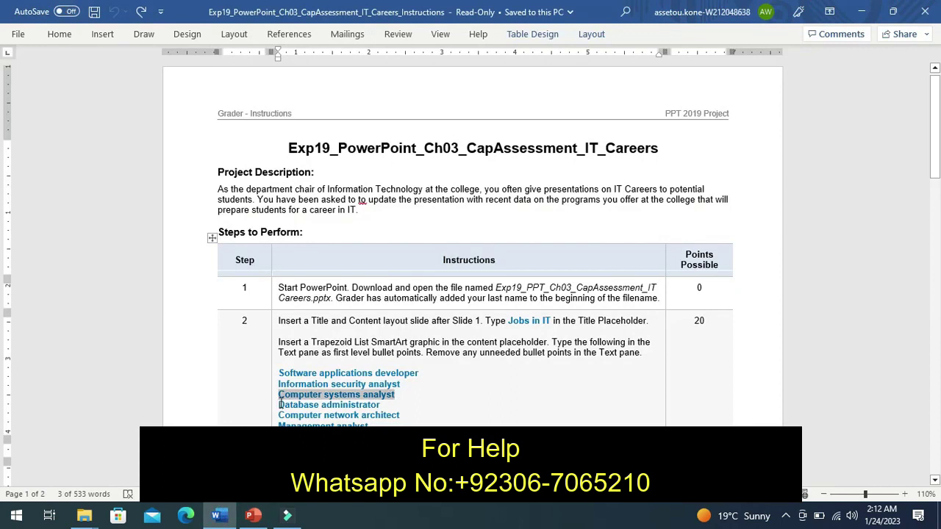
left_click_drag(280, 404, 346, 410)
key("ctrl+c")
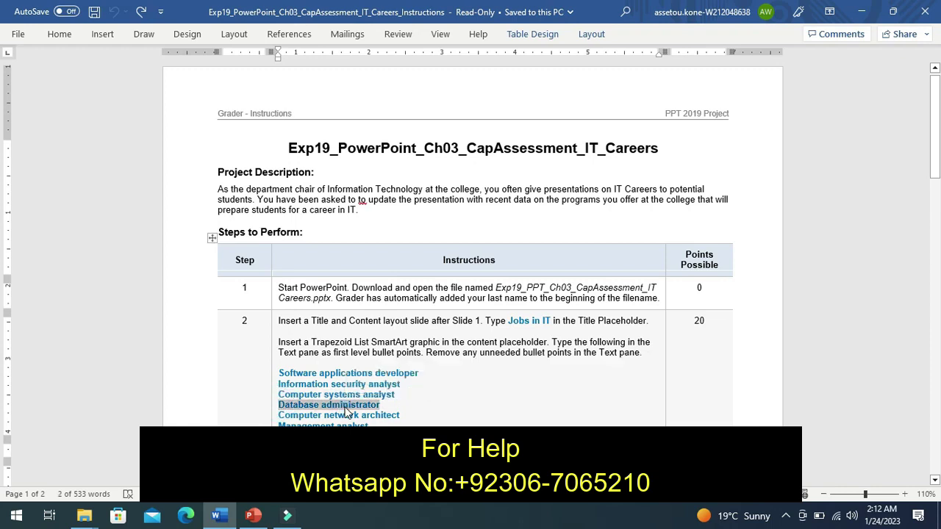
left_click(253, 516)
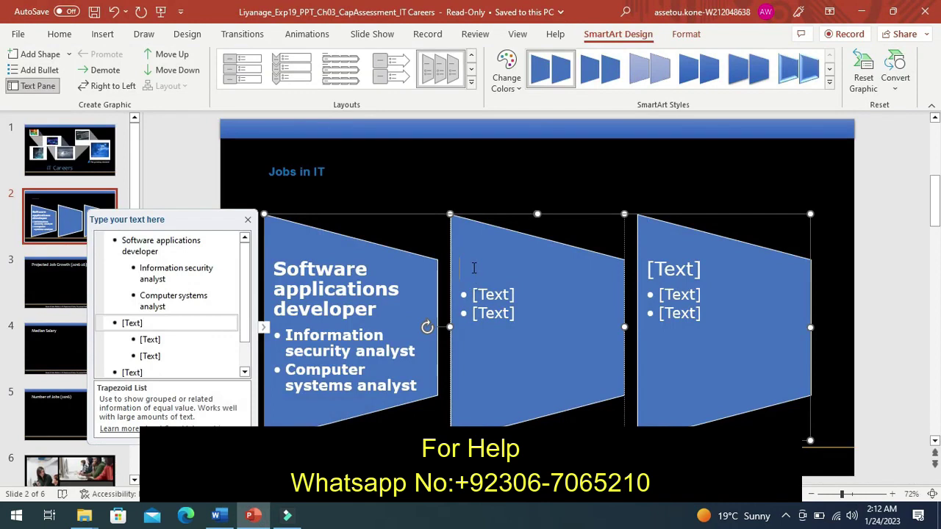
key("ctrl+v")
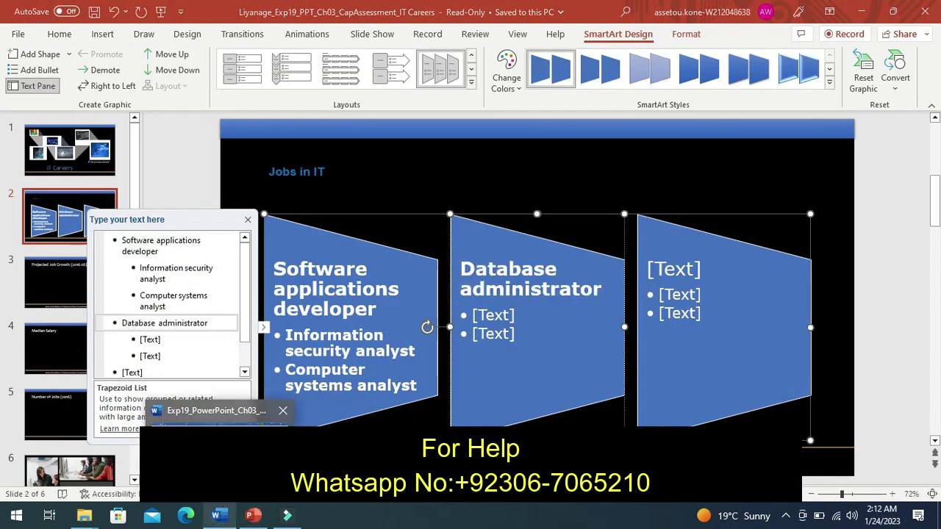
left_click(216, 515)
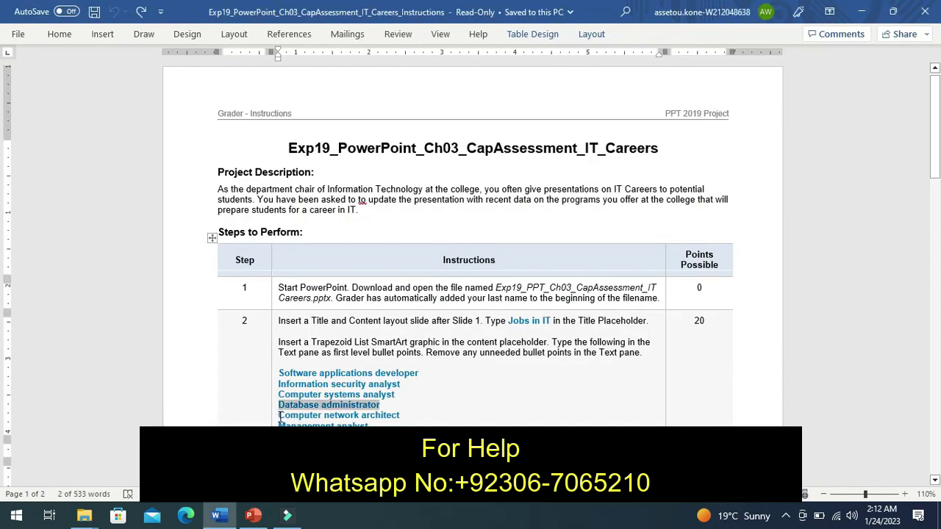
mouse_move(280, 416)
left_mouse_down()
mouse_move(399, 417)
mouse_move(390, 421)
left_mouse_up()
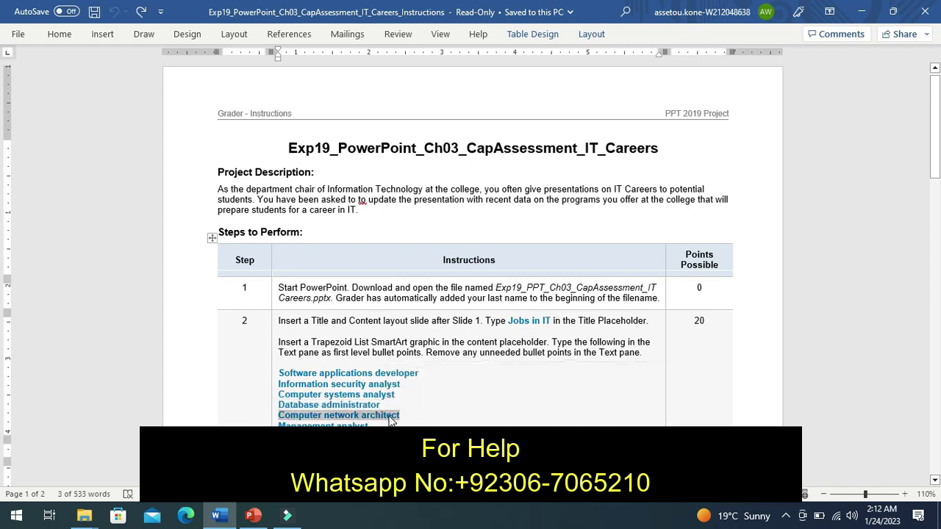
left_click(253, 515)
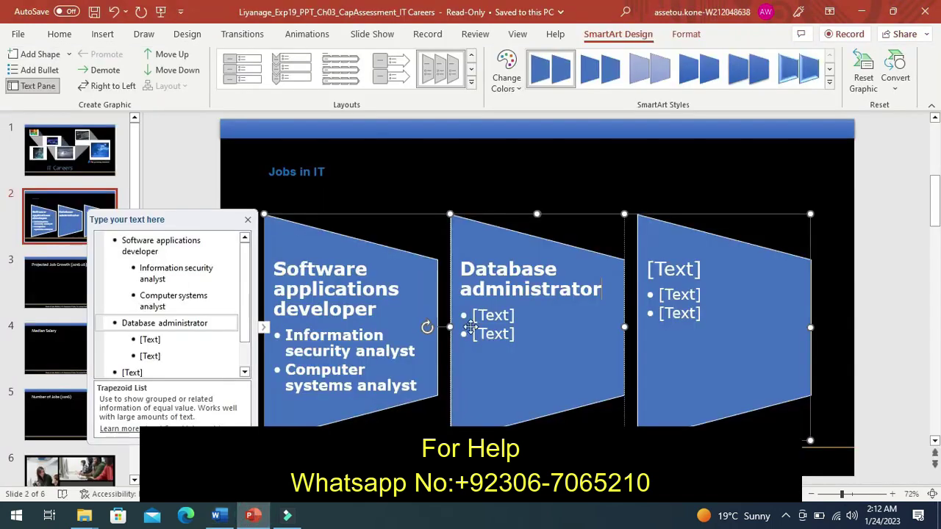
left_click(499, 314)
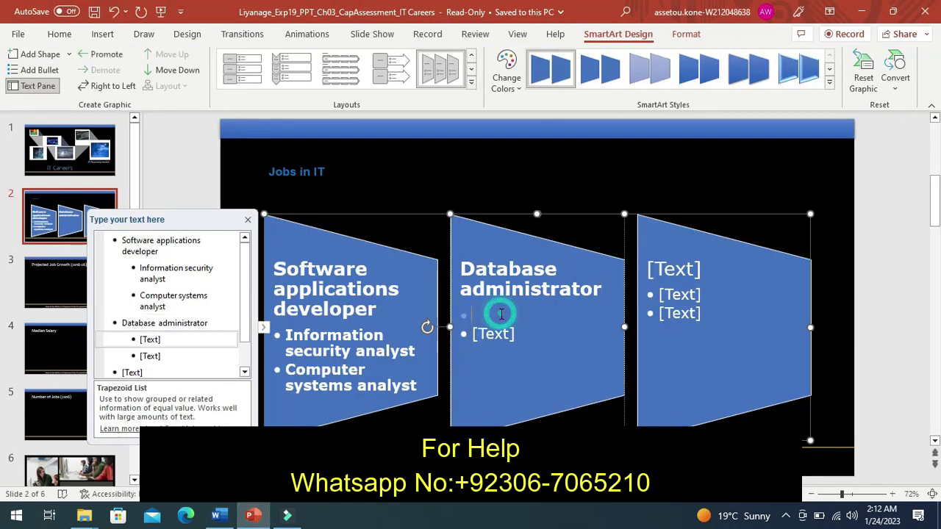
type("Computer network architect")
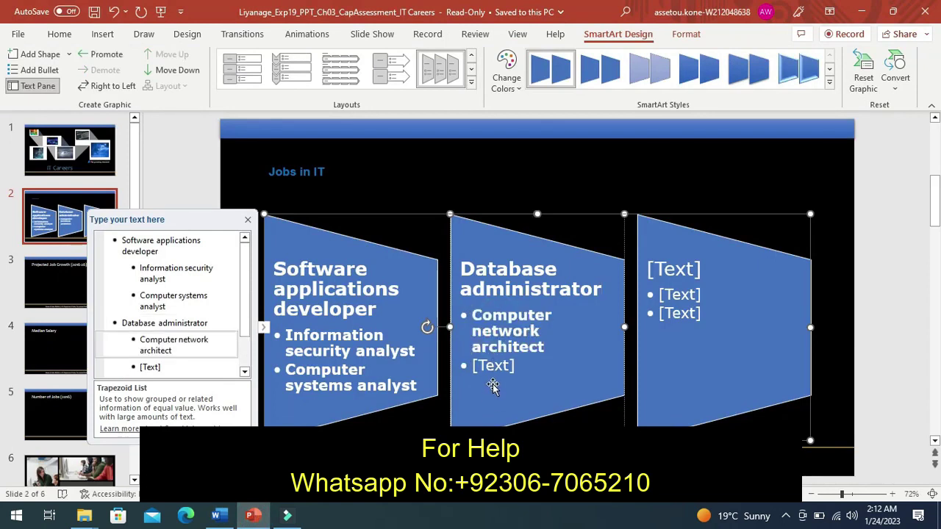
left_click(493, 365)
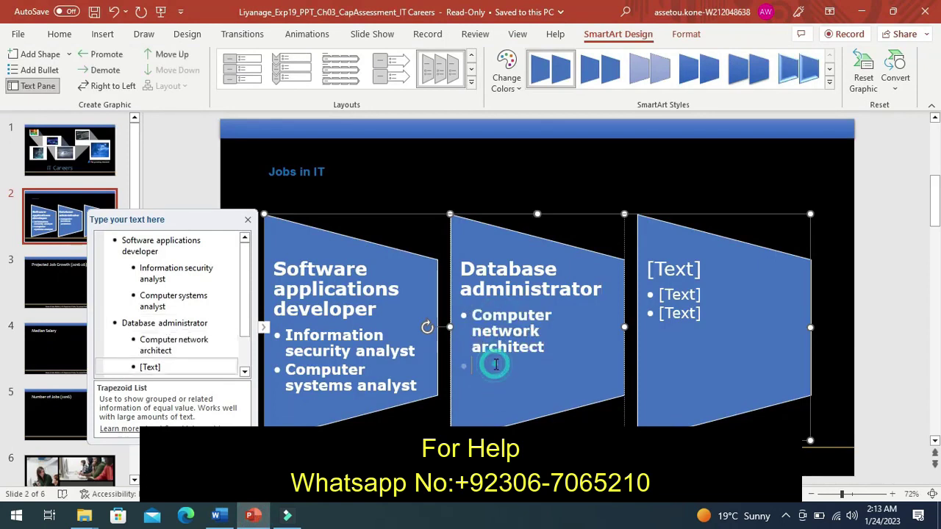
left_click(216, 516)
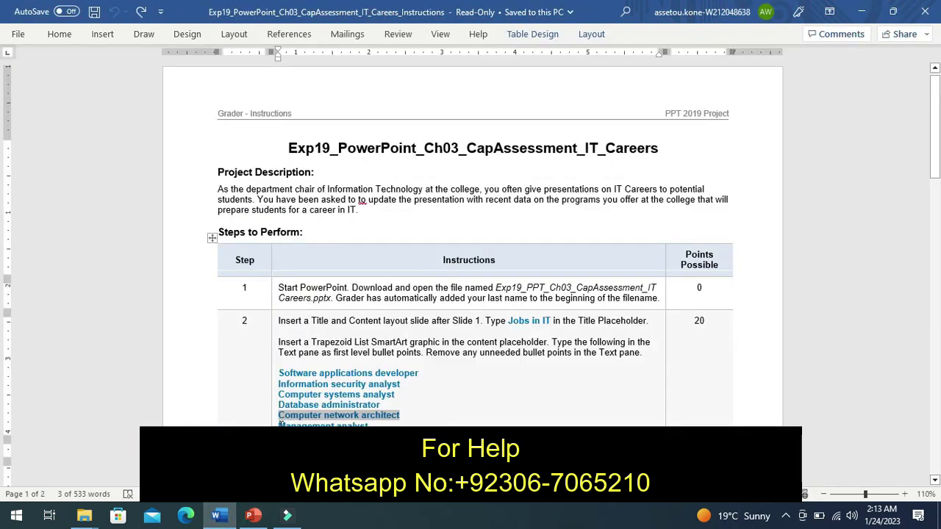
left_click_drag(280, 425, 364, 426)
key("ctrl+c")
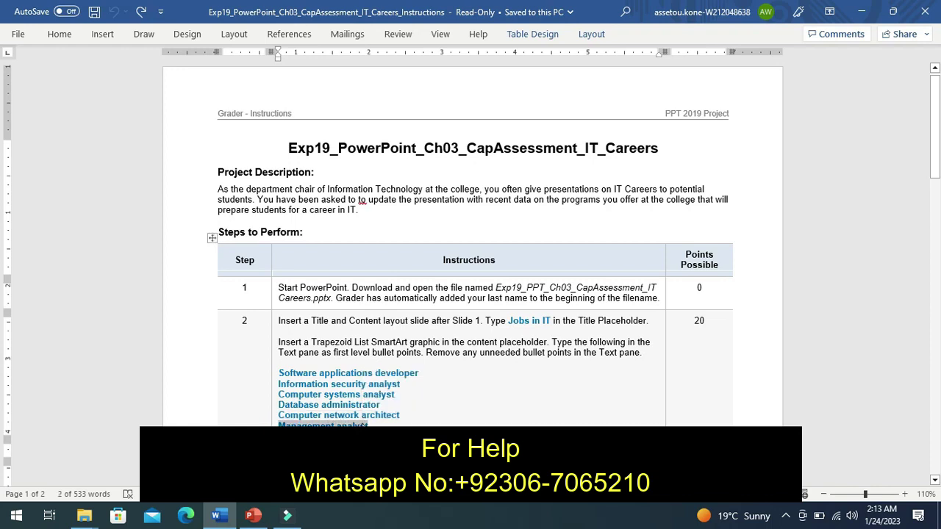
left_click(253, 516)
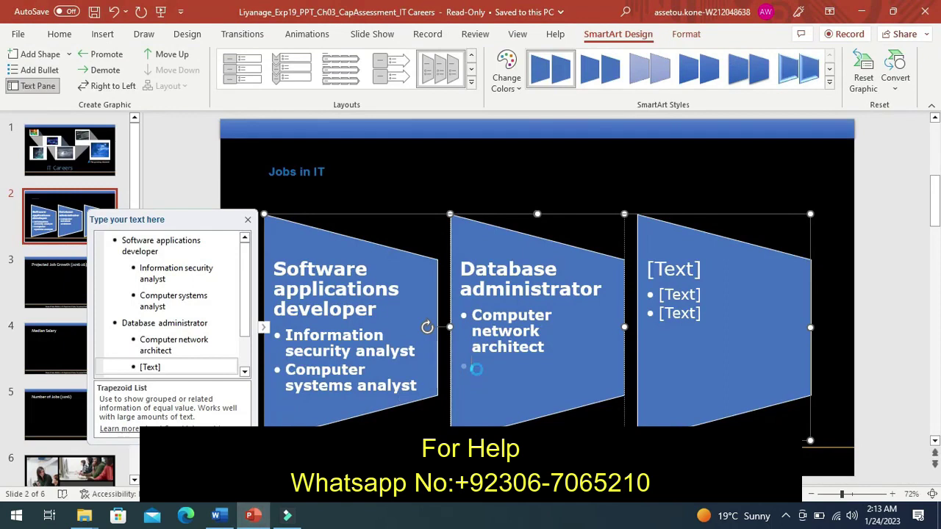
key("ctrl+v")
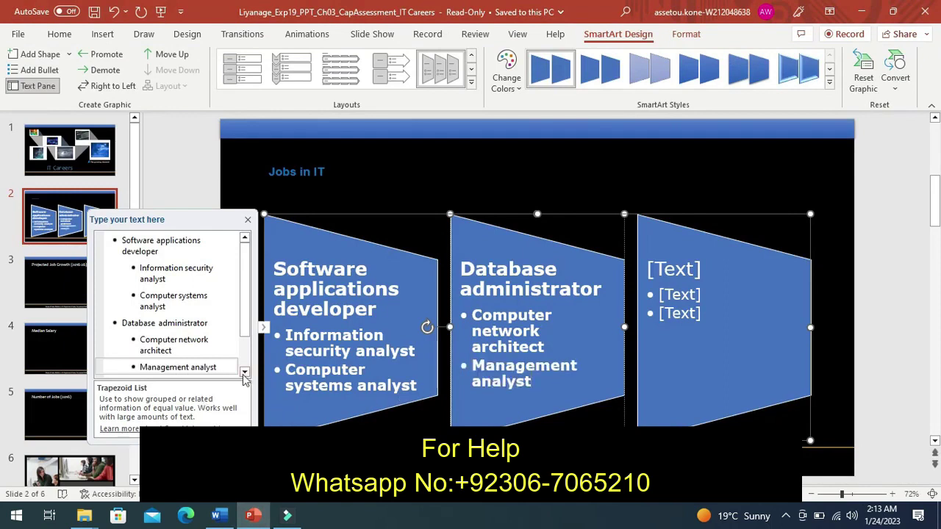
Step: Demote the empty [Text] bullet under Database administrator and remove it
left_click(244, 372)
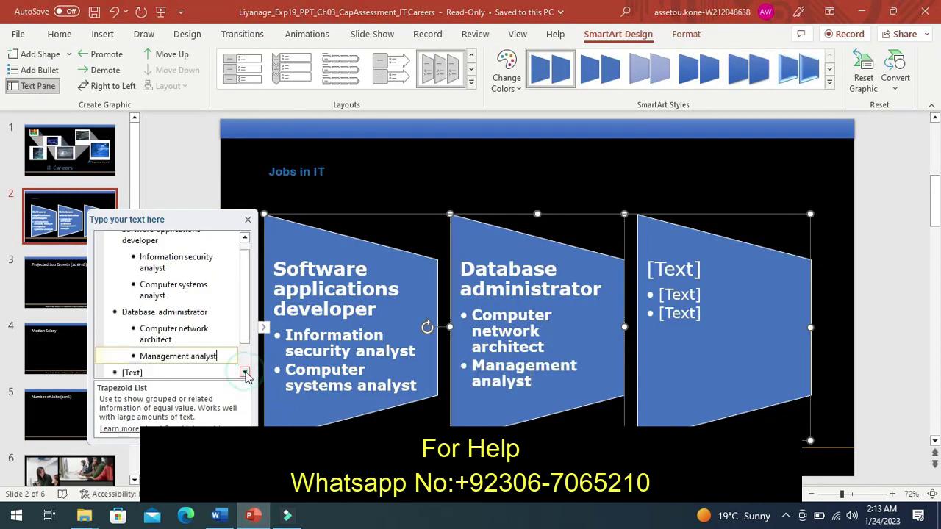
left_click(175, 372)
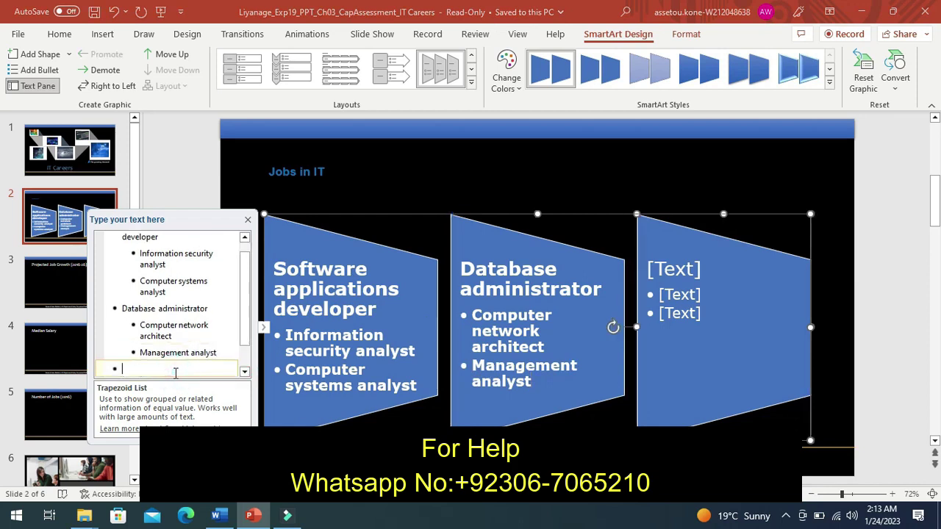
right_click(175, 372)
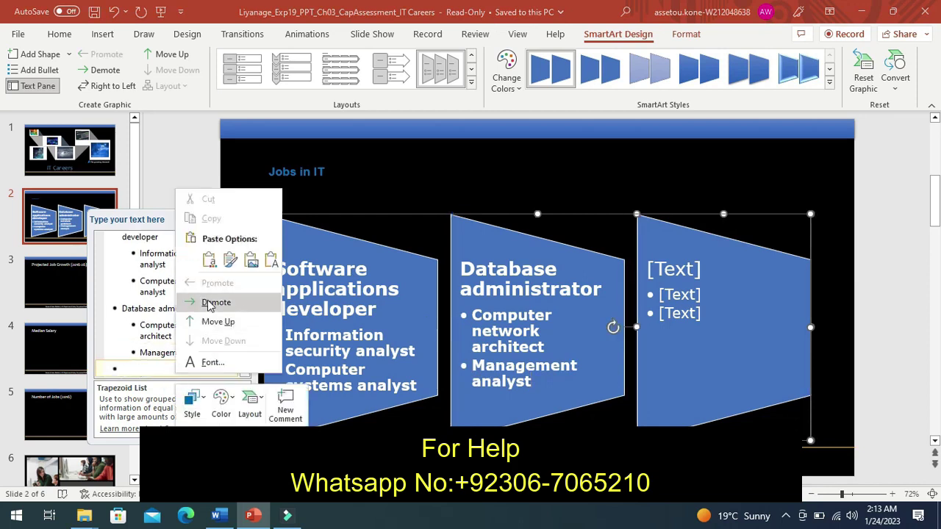
left_click(209, 300)
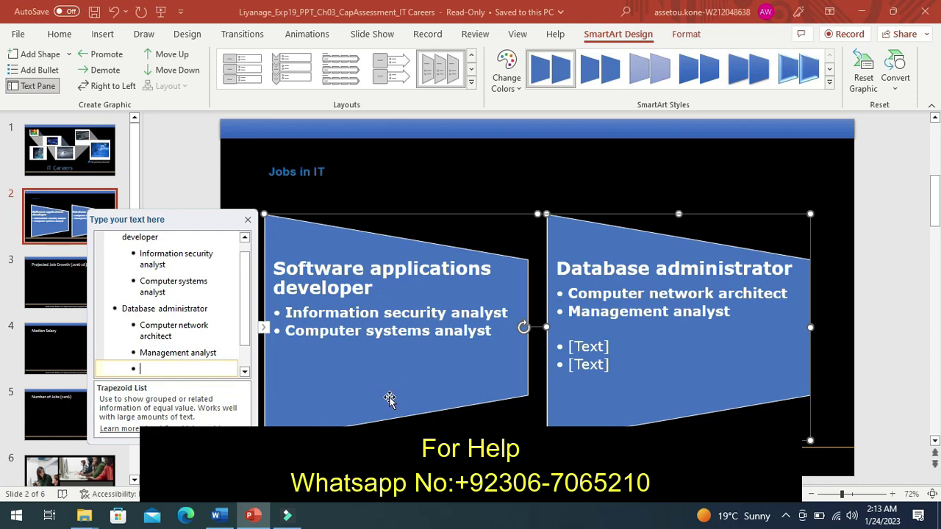
key("shift+Tab")
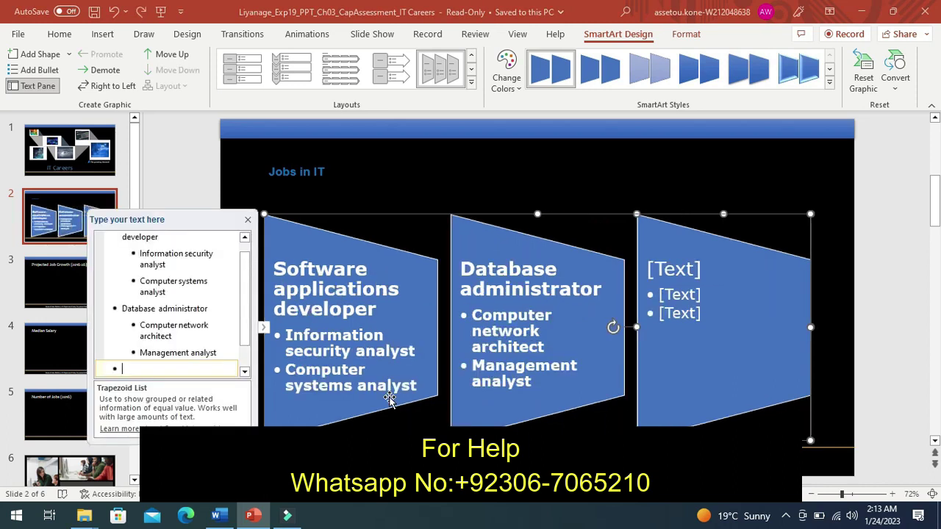
right_click(206, 370)
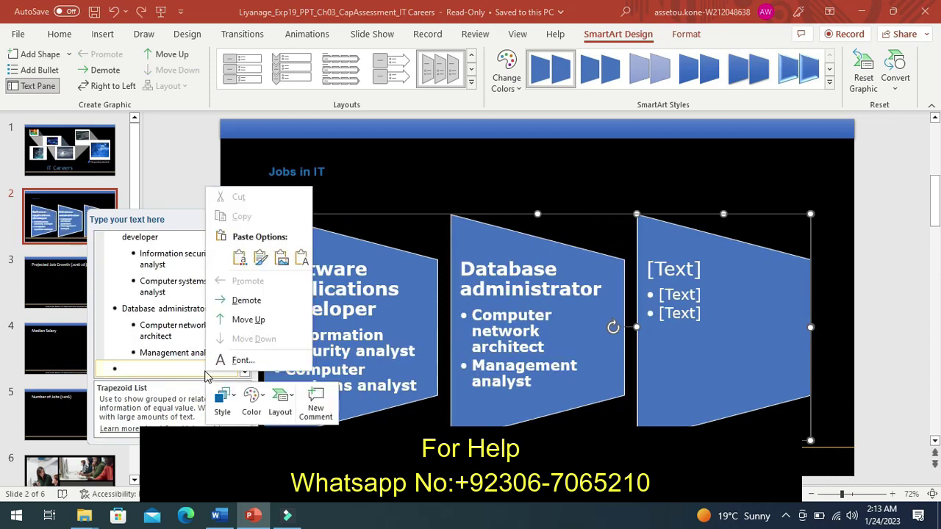
left_click(245, 301)
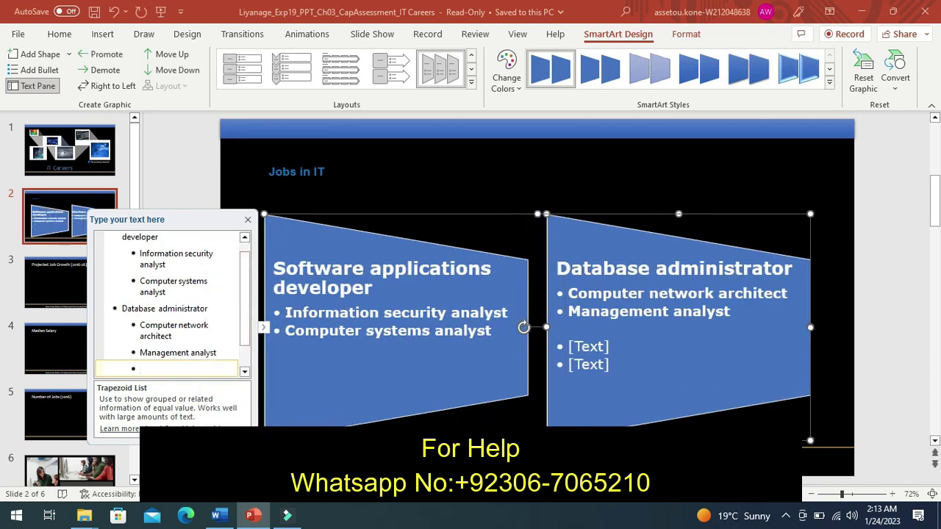
left_click(524, 327)
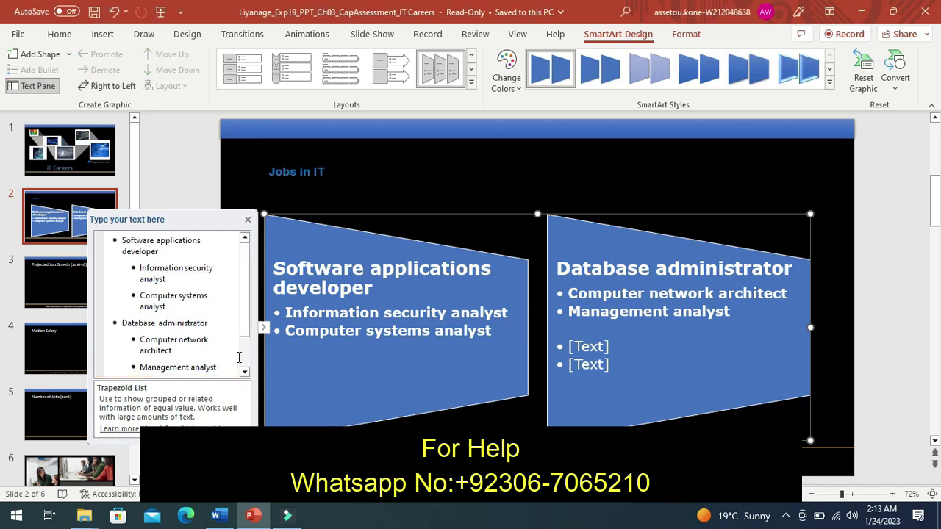
scroll(241, 353, "down", 1)
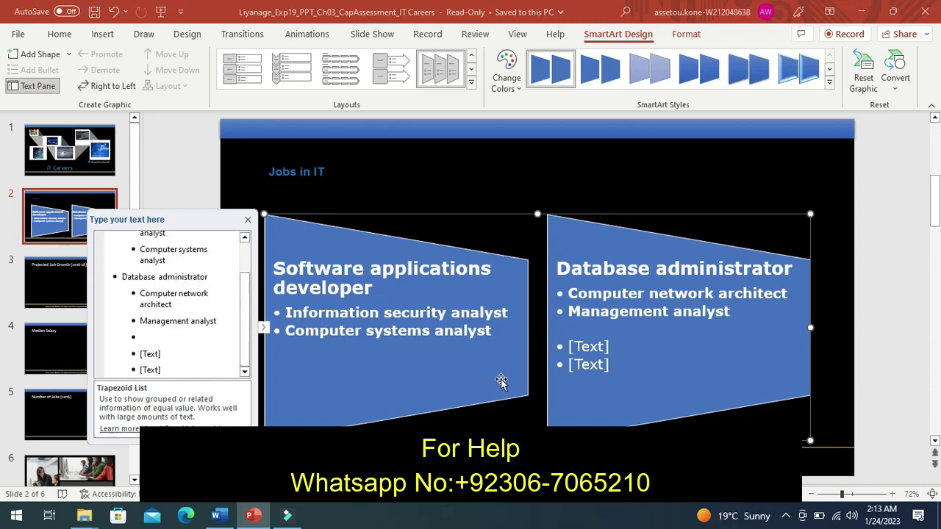
Step: Demote and clear the remaining empty [Text] bullets, then close the Text pane
left_click(149, 354)
right_click(151, 354)
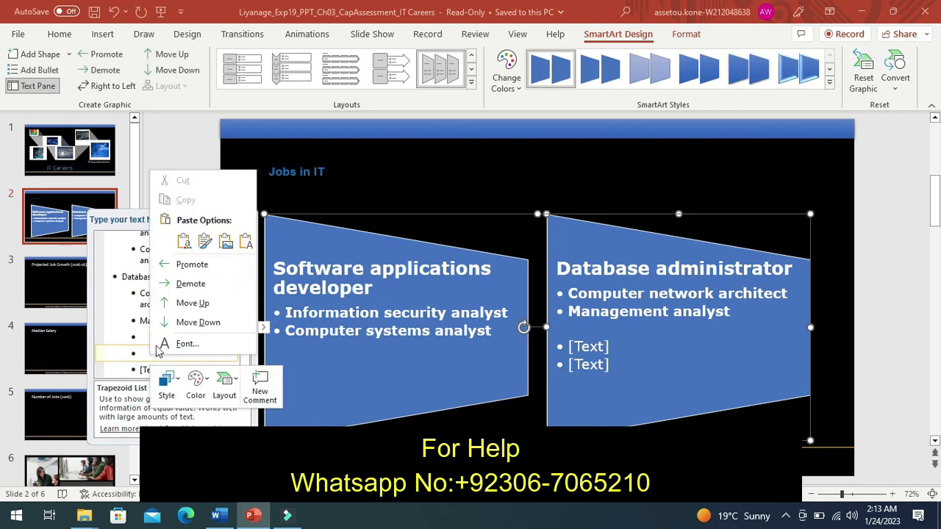
left_click(182, 285)
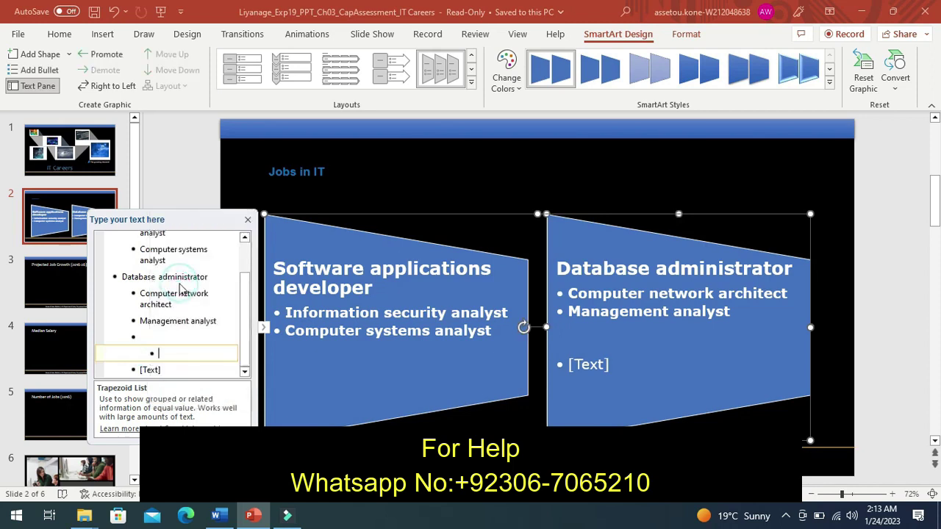
left_click(172, 371)
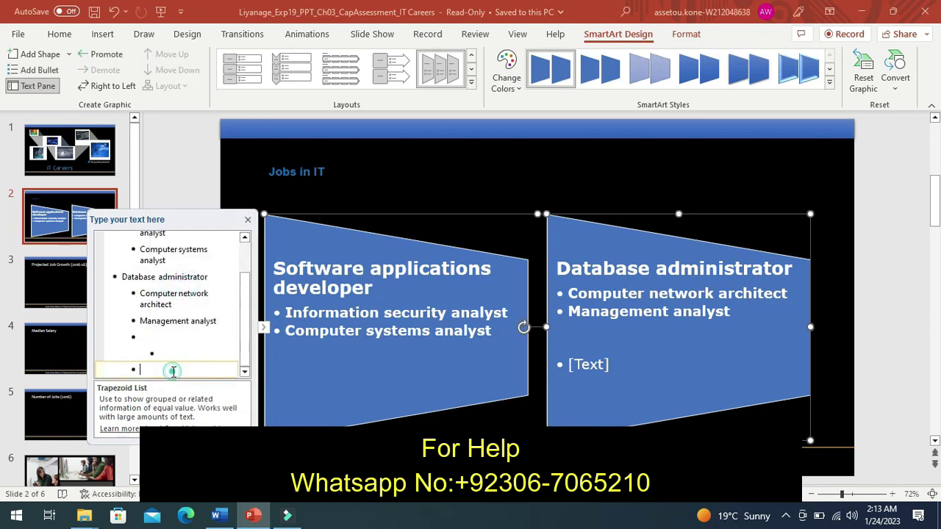
right_click(173, 374)
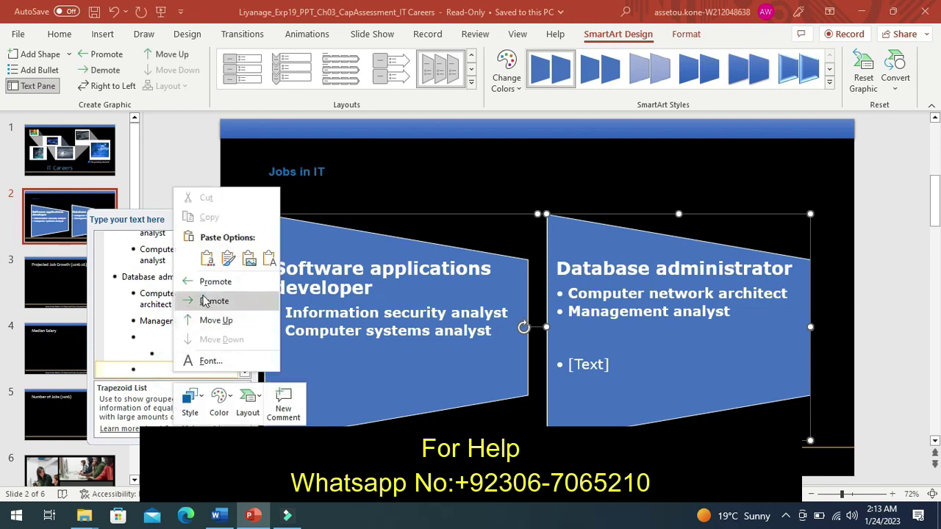
left_click(209, 301)
left_click(376, 399)
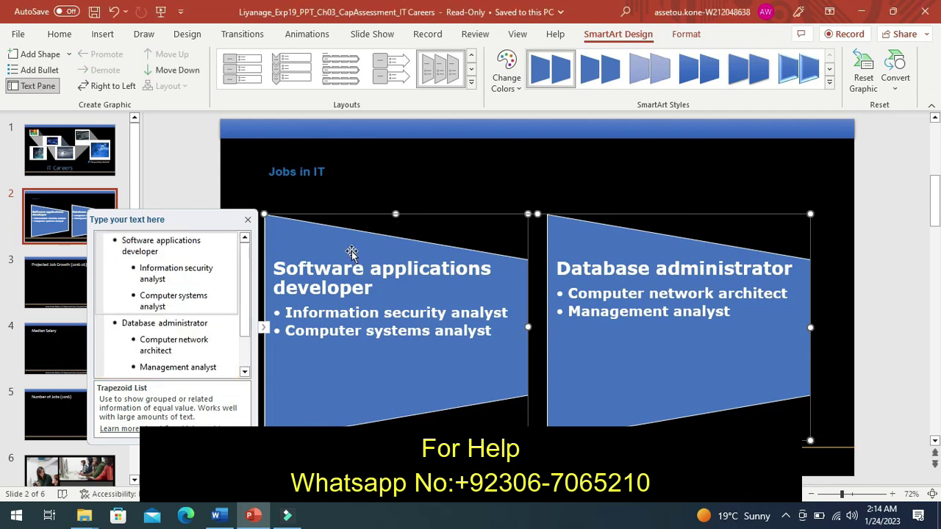
left_click(249, 220)
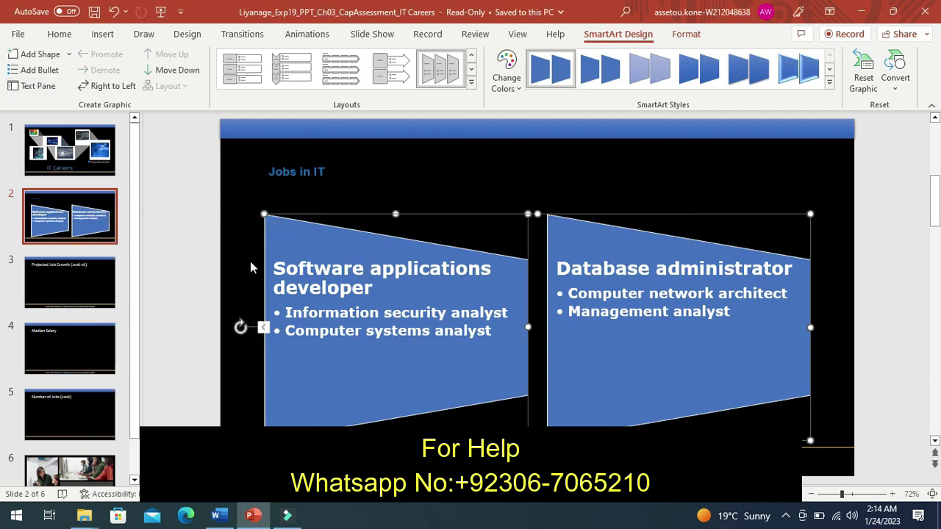
left_click(216, 515)
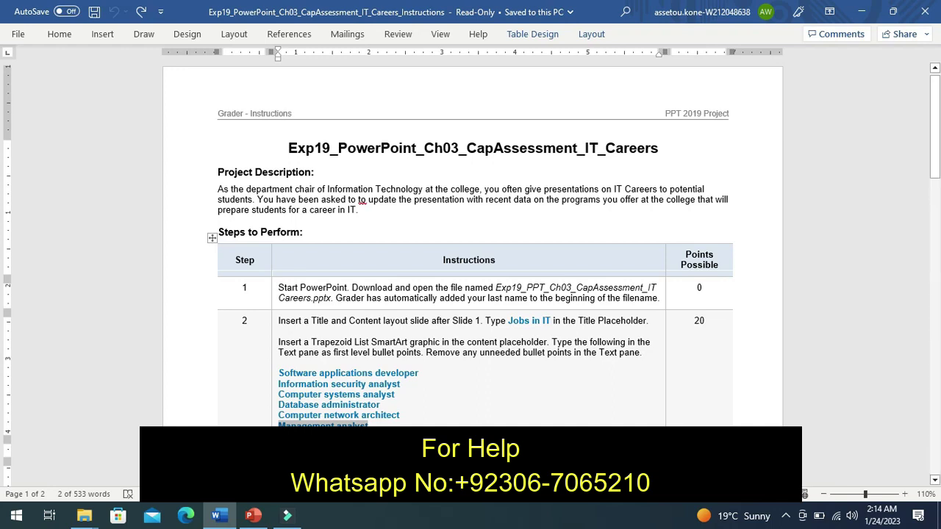
right_click(323, 437)
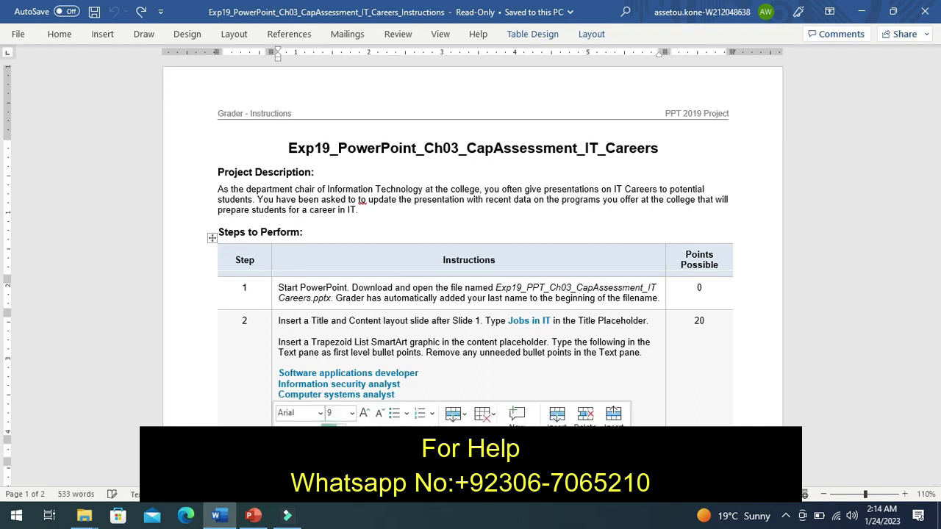
left_click(243, 441)
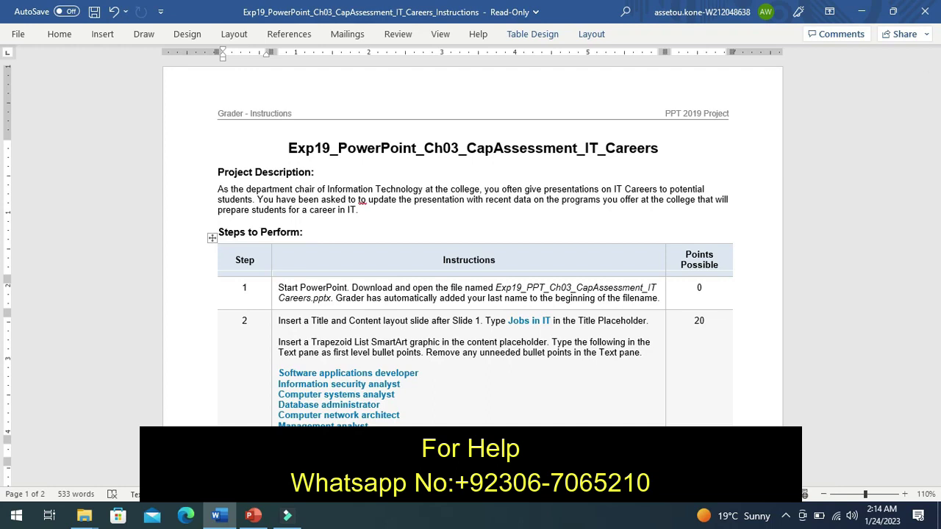
mouse_move(253, 516)
left_click(266, 518)
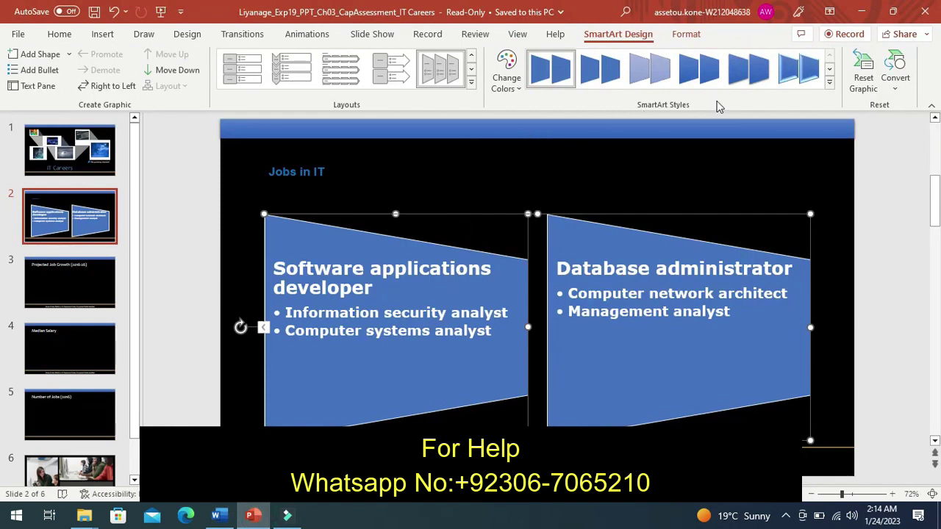
Step: Apply the Moderate Effect SmartArt style to the Trapezoid List
left_click(829, 82)
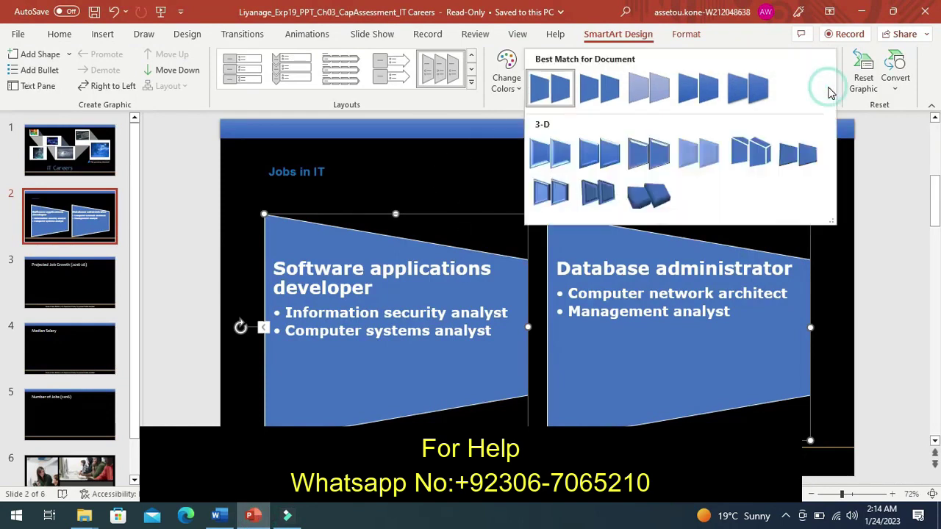
left_click(710, 97)
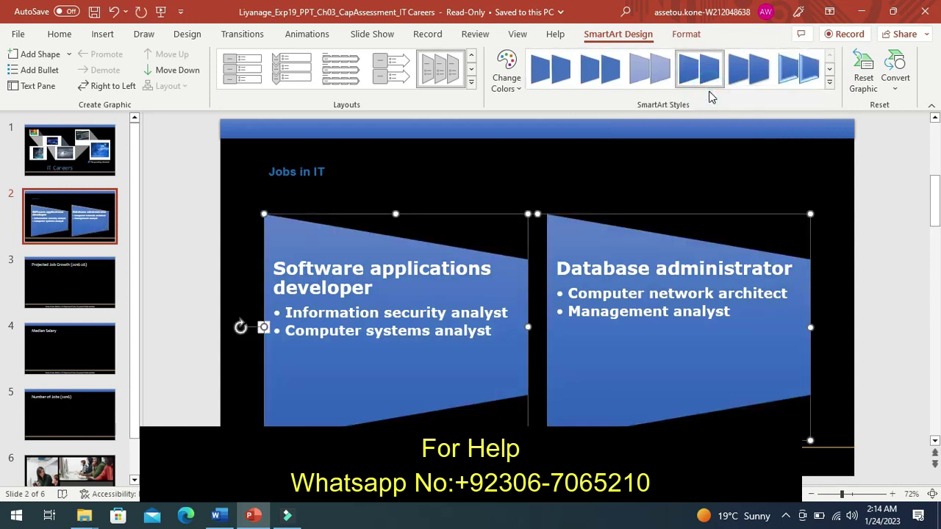
left_click(517, 89)
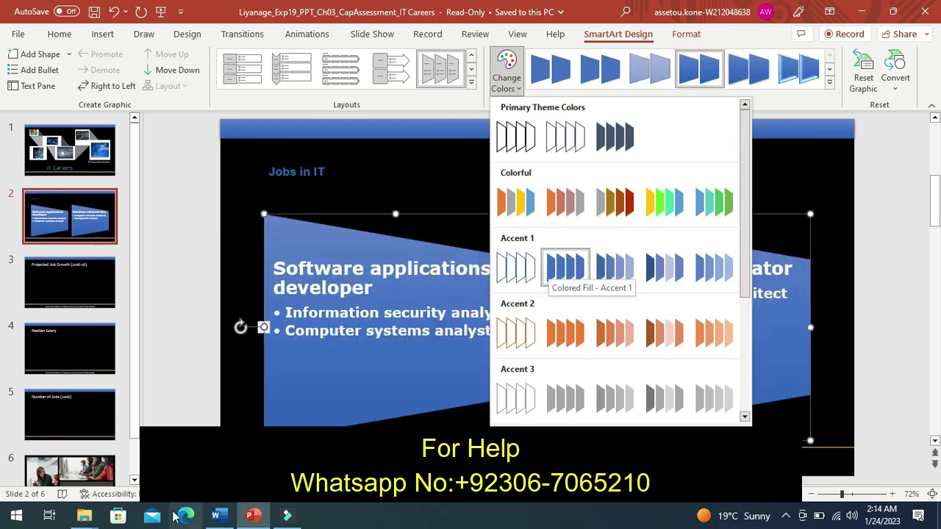
Step: Recolor the Jobs in IT SmartArt with Colored Fill - Accent 1
left_click(218, 517)
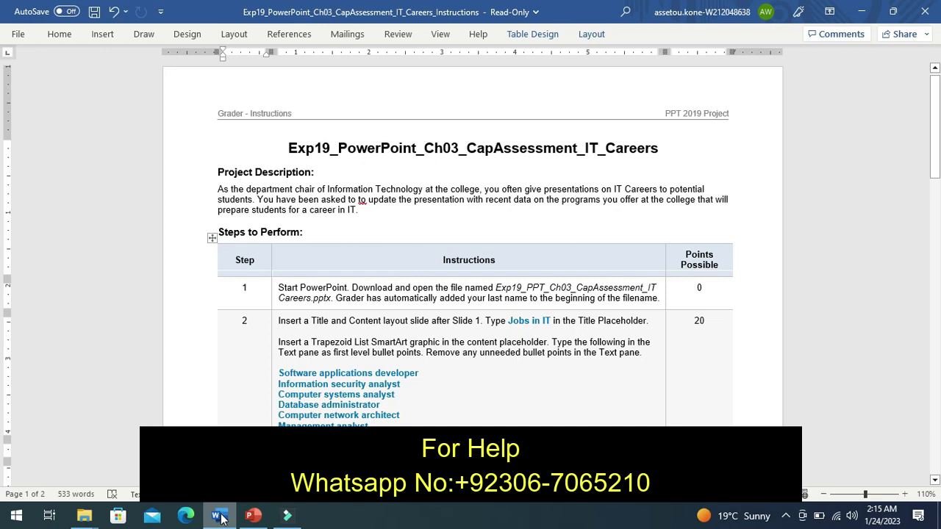
left_click(252, 516)
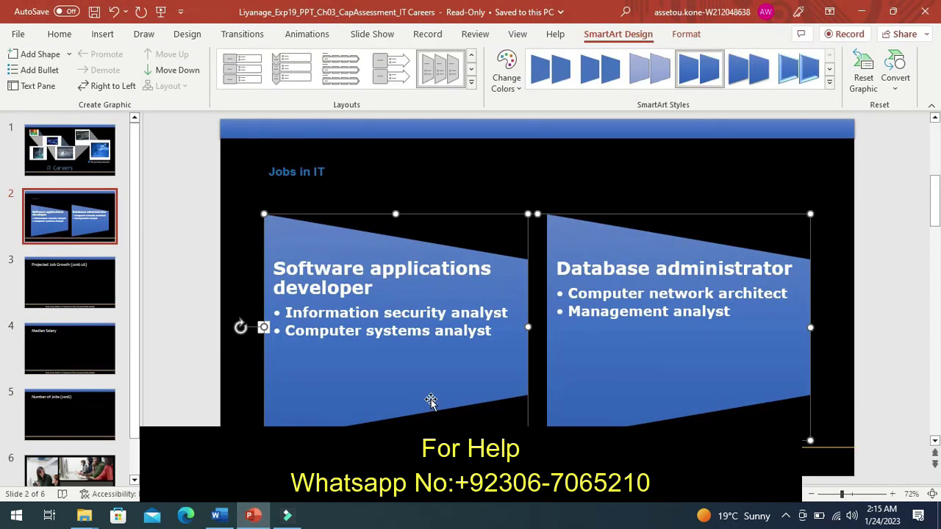
left_click(524, 88)
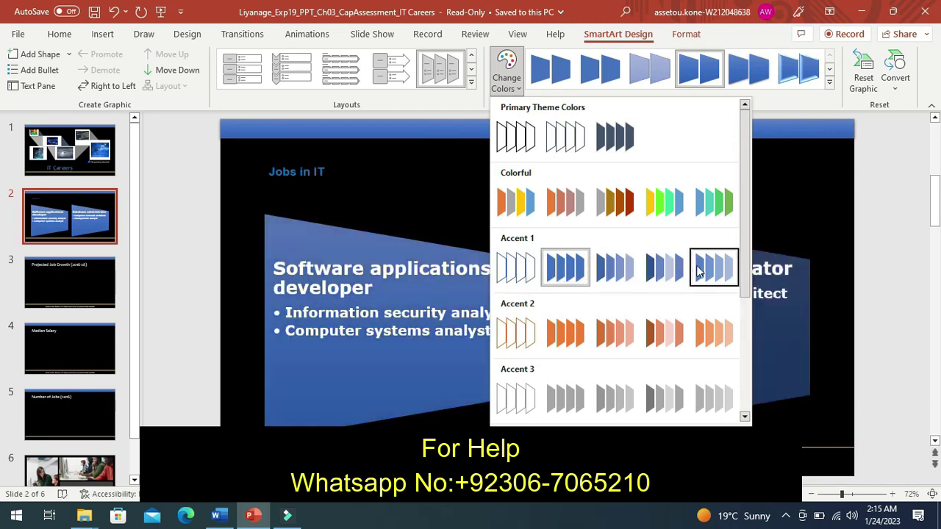
left_click(569, 269)
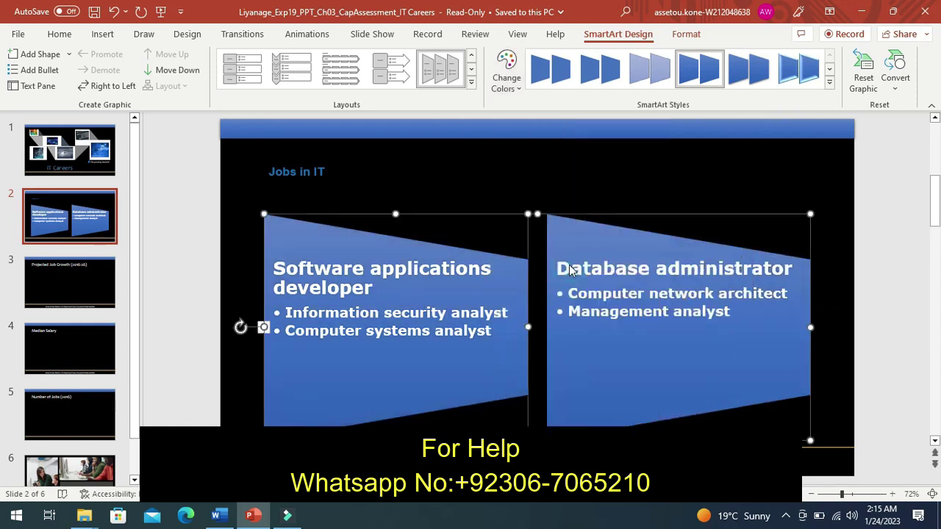
left_click(217, 515)
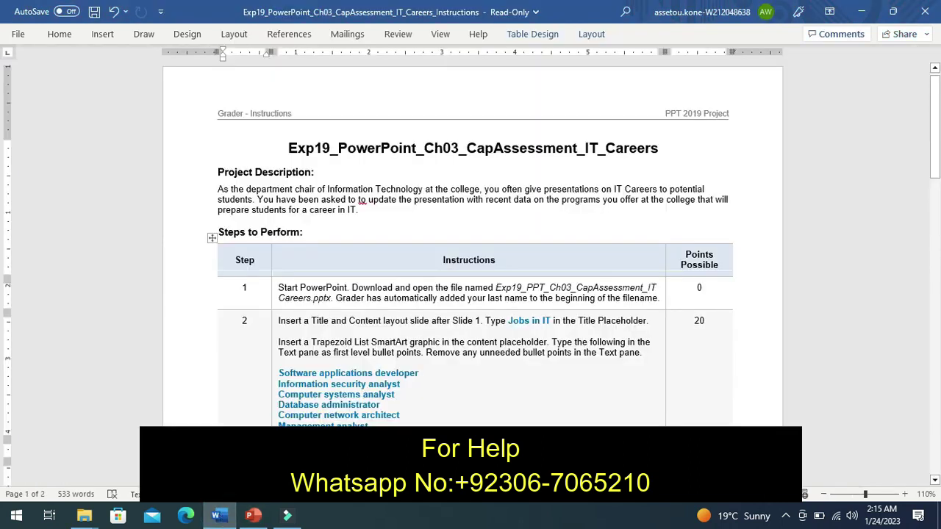
Step: Scroll the instructions down to step 3 and undo its yellow highlight
left_click(934, 480)
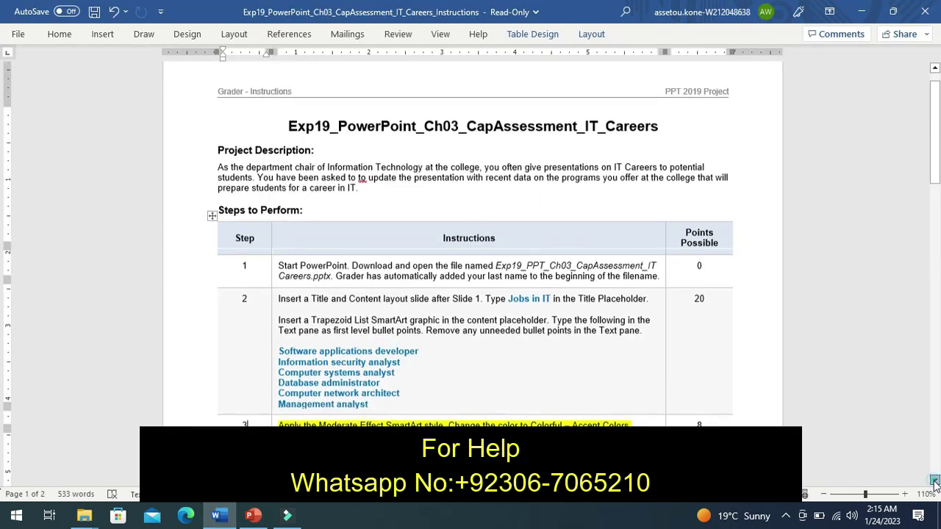
left_click(934, 480)
left_click(934, 480)
left_click(934, 480)
left_click(935, 480)
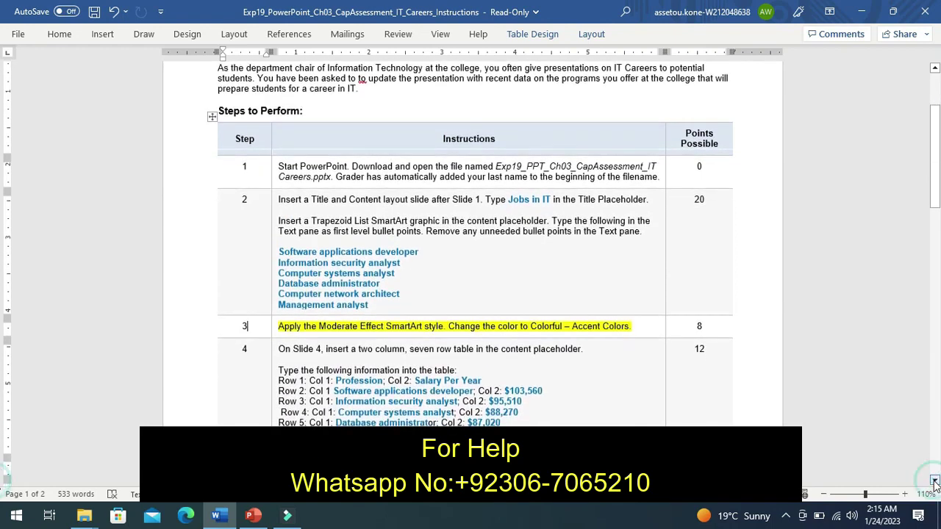
key("ctrl+z")
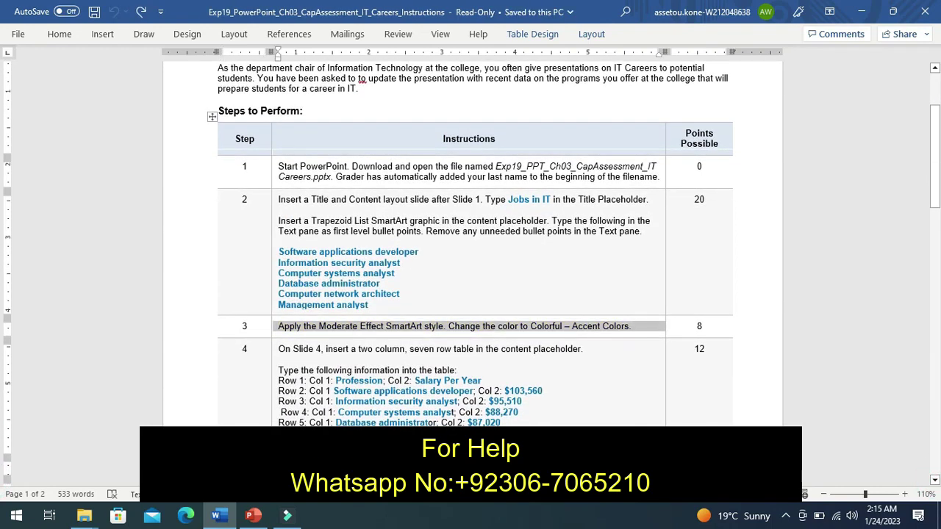
Step: Highlight step 4's table instructions in yellow, then return to PowerPoint
left_click(274, 411)
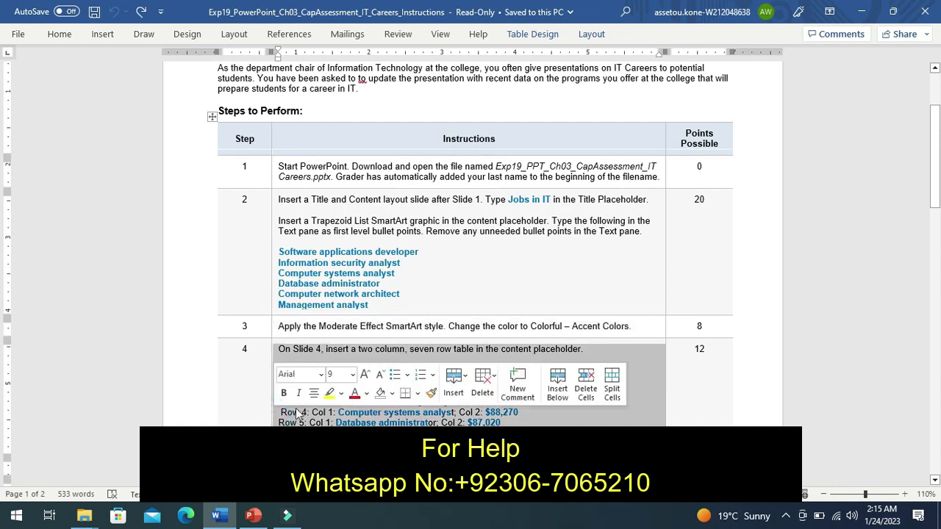
left_click(330, 394)
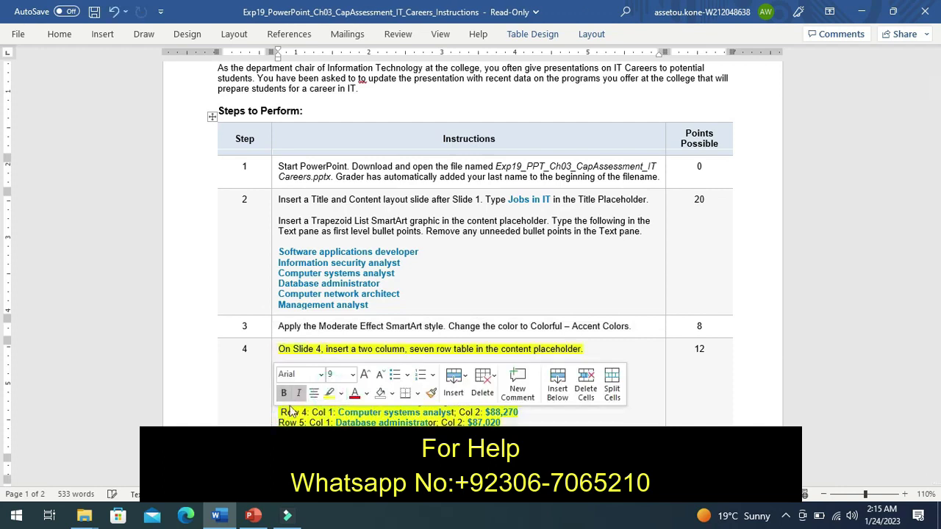
left_click(226, 406)
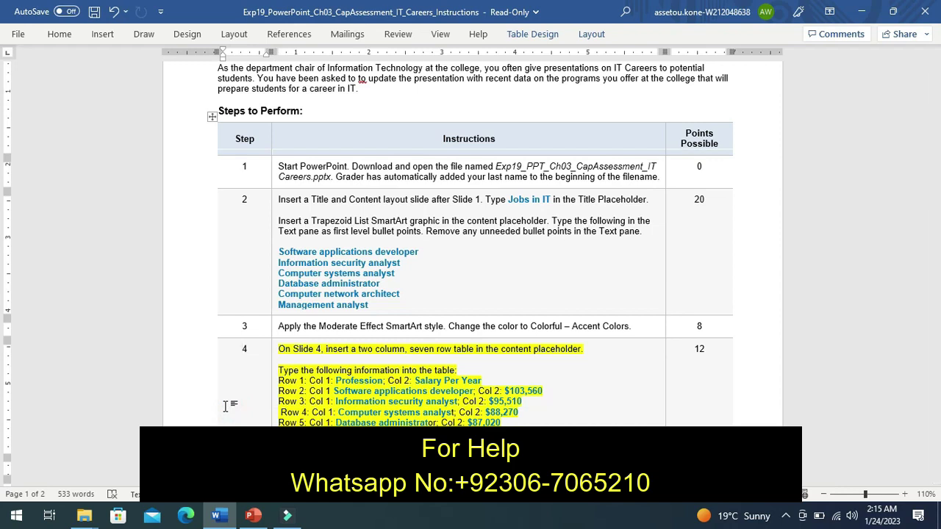
left_click(253, 516)
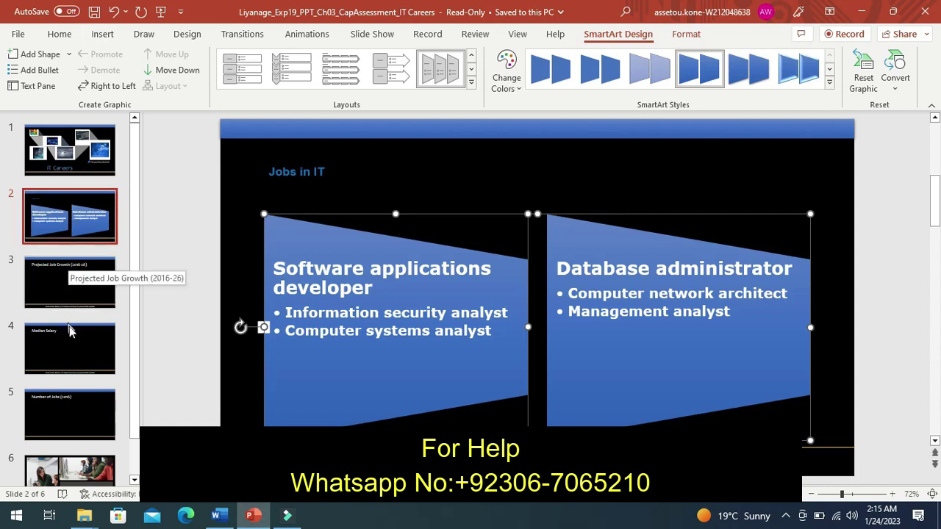
Step: Insert a 2-column, 7-row table on slide 4 'Median Salary' and click its first cell
left_click(71, 349)
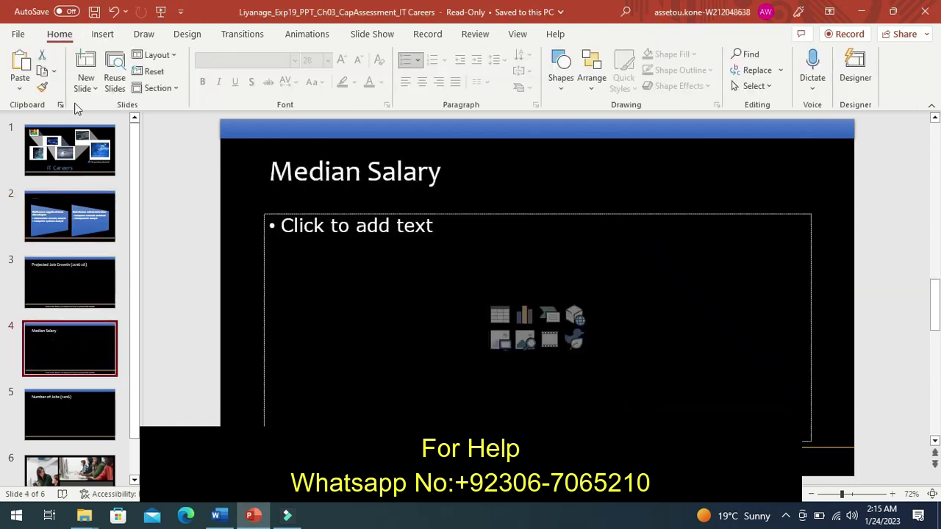
left_click(96, 43)
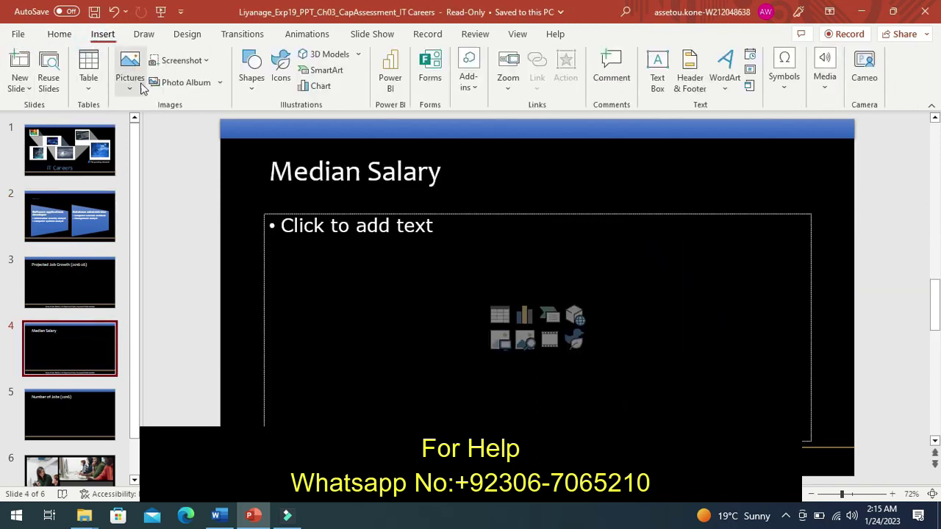
left_click(86, 92)
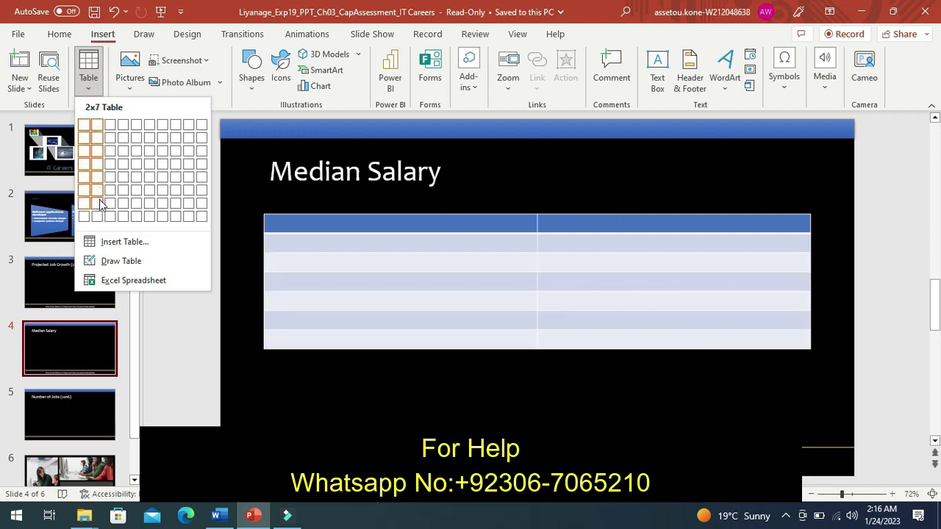
left_click(98, 204)
left_click(282, 224)
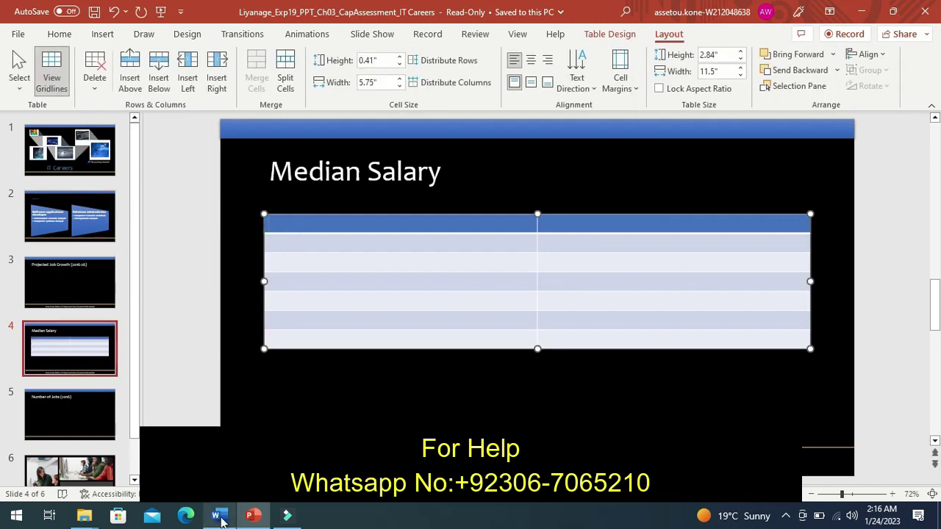
left_click(218, 517)
Step: Paste 'Profession' into the first header cell and delete the stray colon and space
key("ctrl+z")
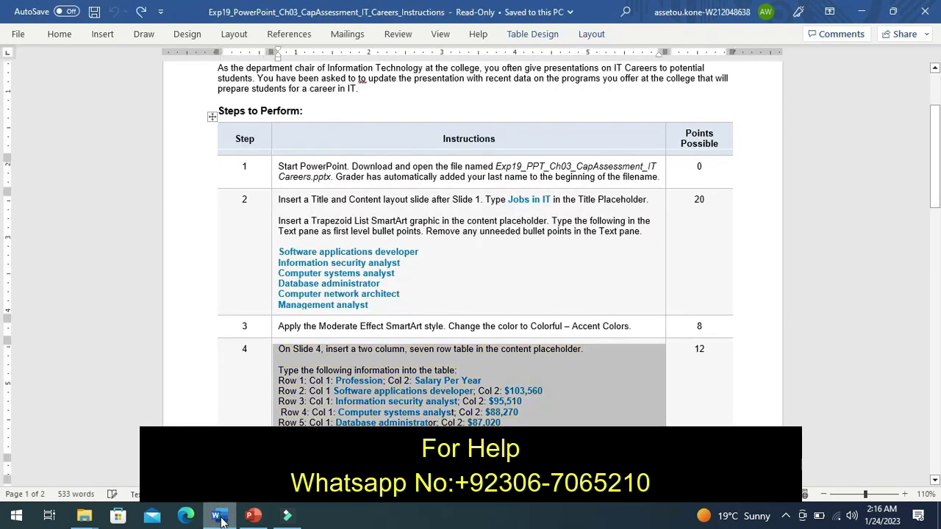
left_click(933, 480)
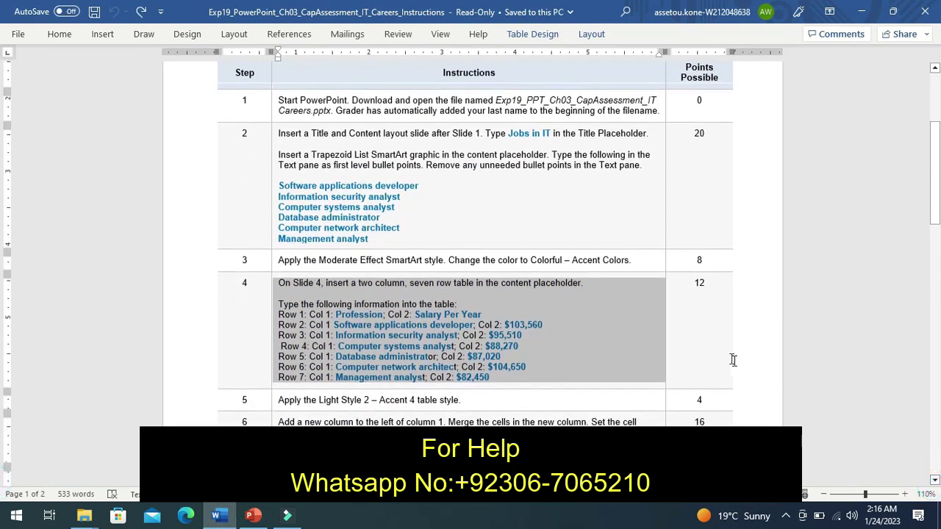
left_click(628, 349)
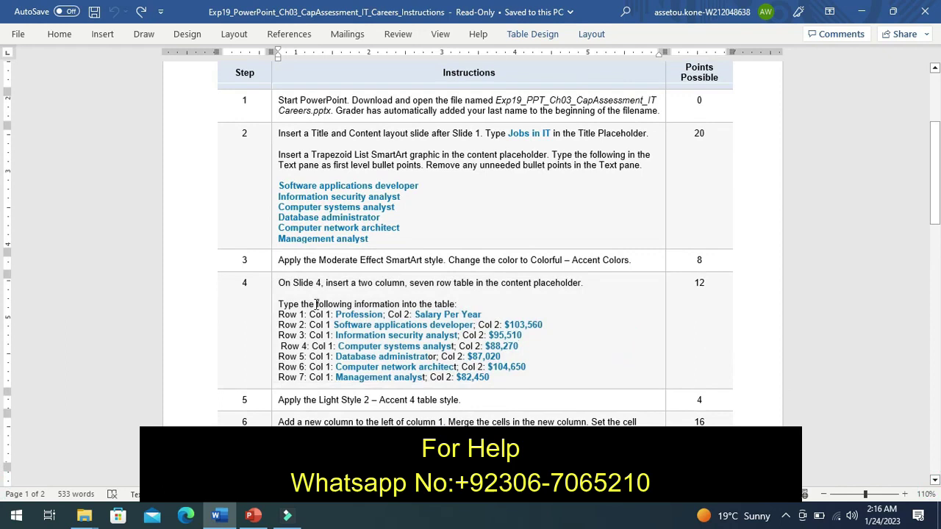
double_click(357, 314)
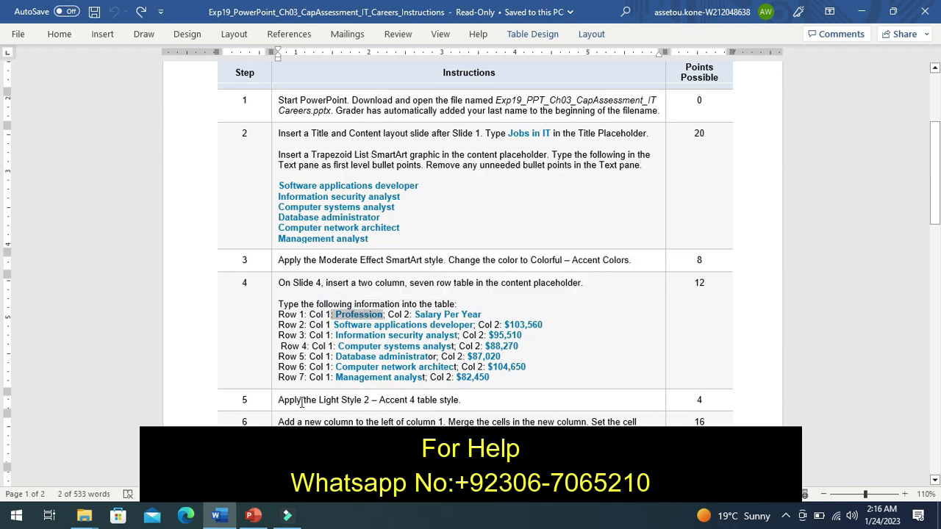
left_click(253, 515)
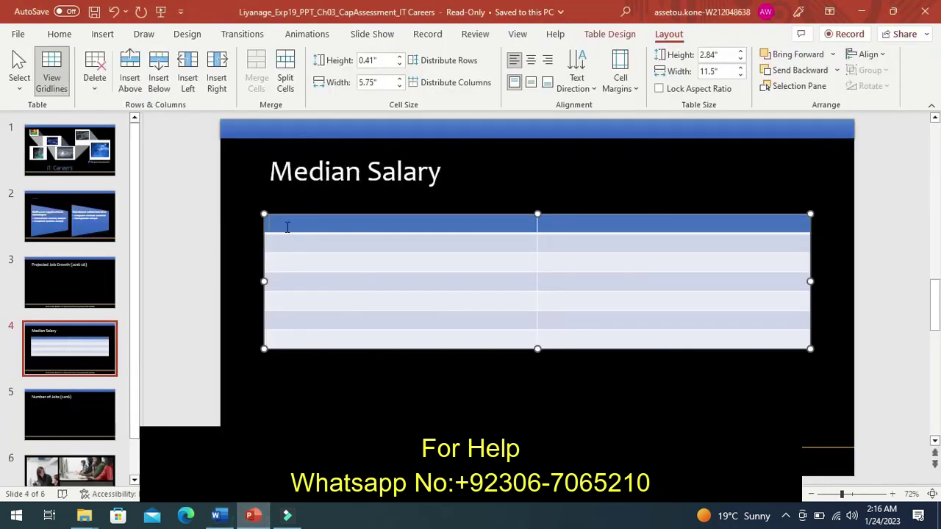
type(": Profession")
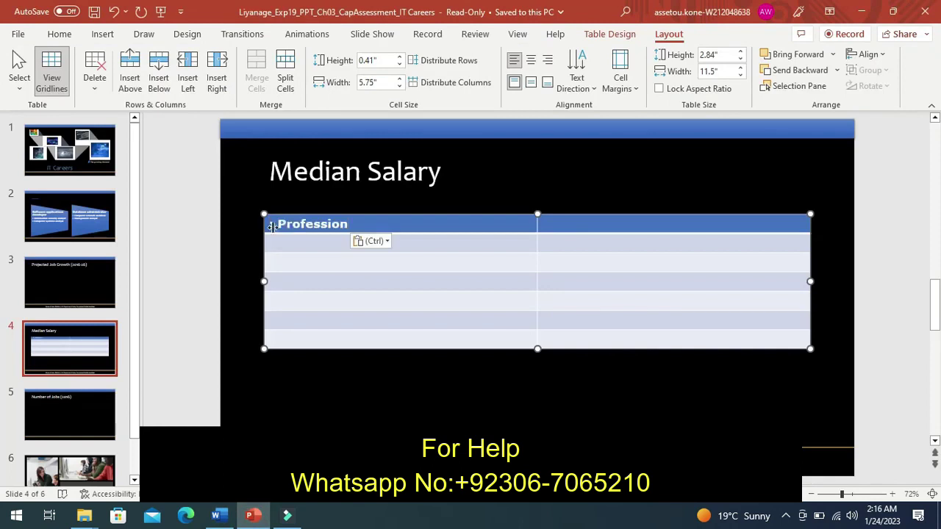
left_click(278, 224)
key("BackSpace")
key("BackSpace")
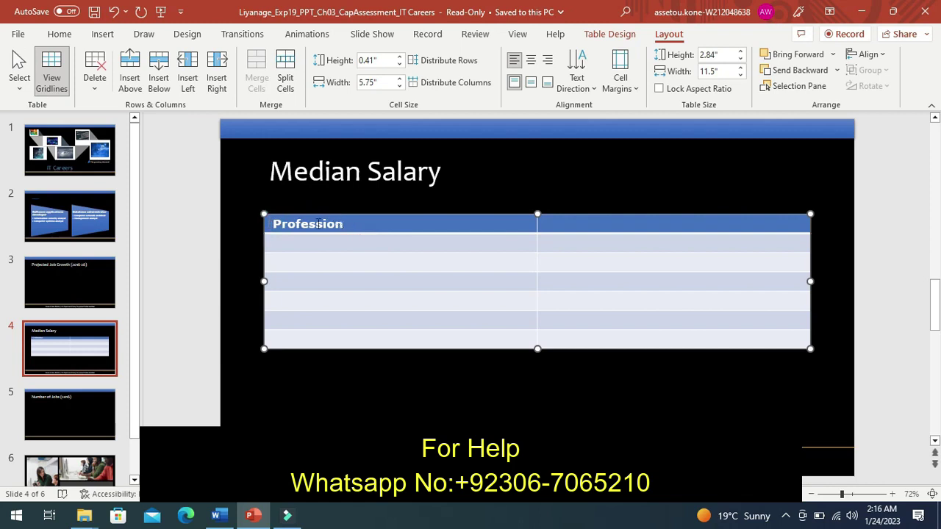
key("BackSpace")
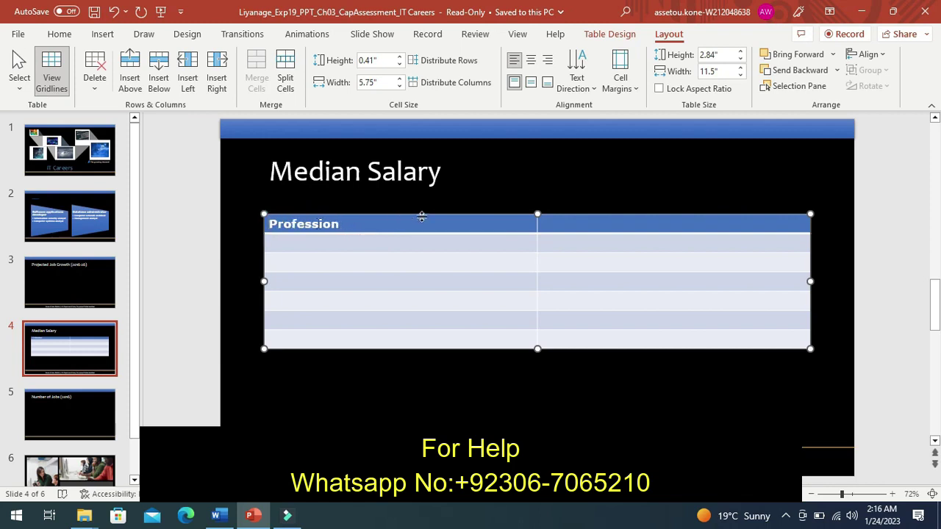
Step: Copy 'Salary Per Year' from the Word instructions into the second header cell
left_click(542, 221)
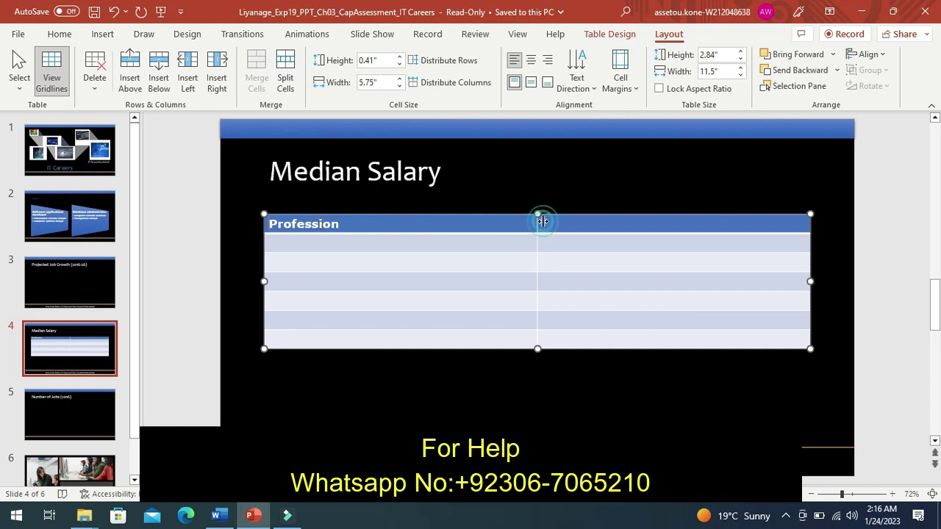
left_click(550, 228)
left_click(214, 516)
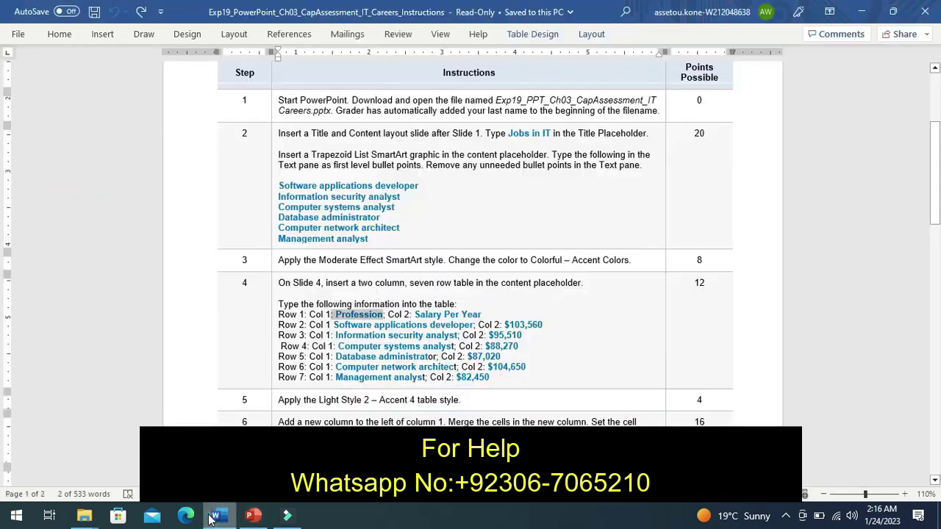
left_click(415, 314)
left_click_drag(418, 314, 474, 316)
key("ctrl+c")
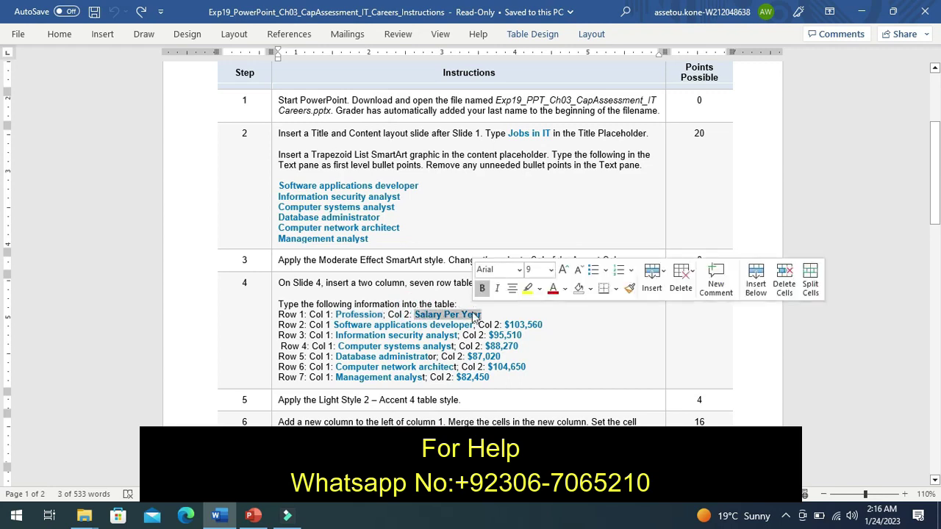
left_click(253, 516)
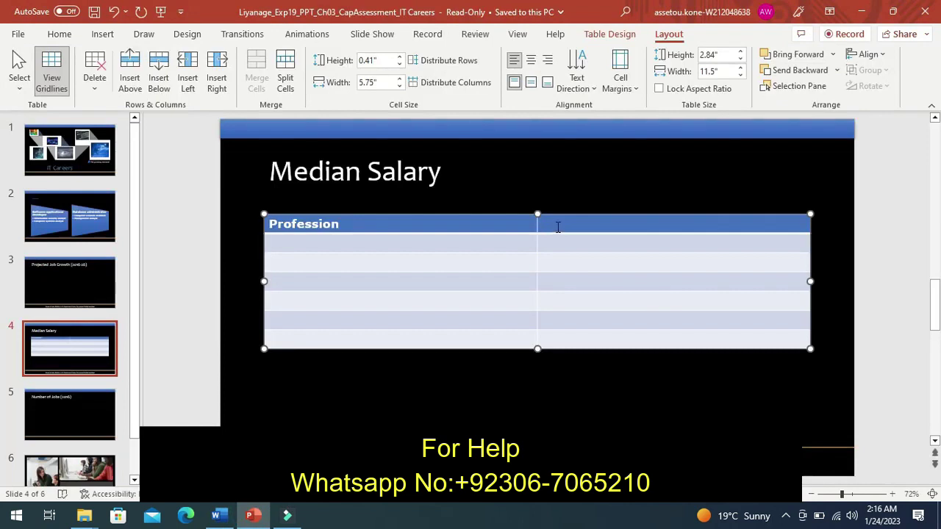
left_click(558, 227)
key("ctrl+v")
left_click(469, 247)
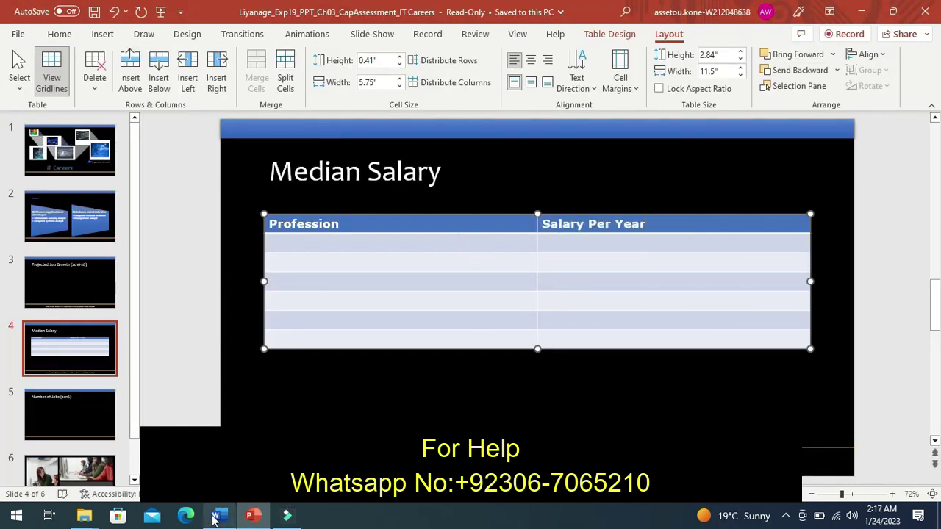
left_click(216, 515)
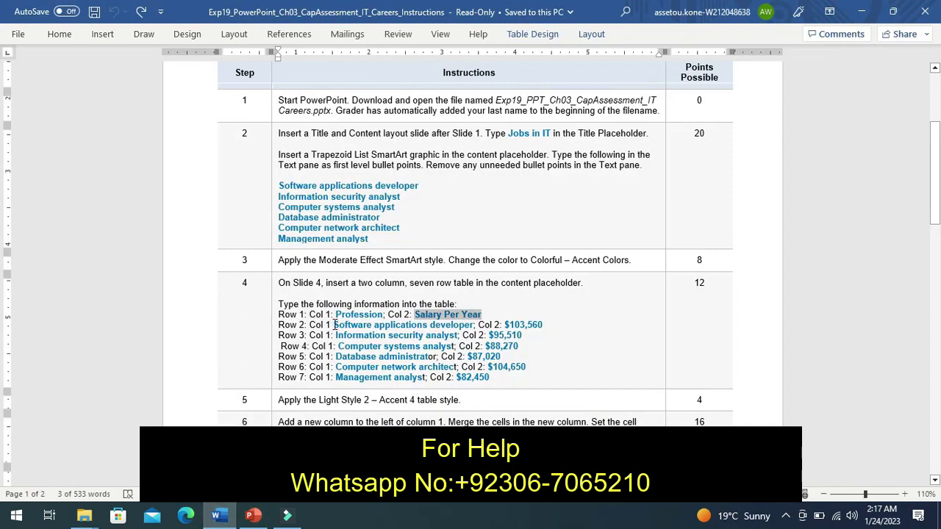
Step: Paste 'Software applications developer' into the first Profession body cell
scroll(334, 325, "down", 15)
left_click(334, 324)
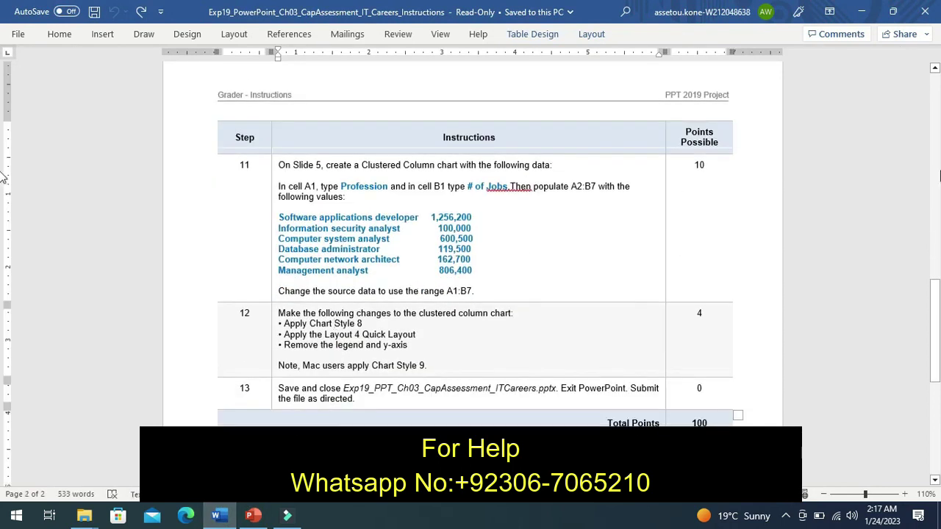
left_click(935, 177)
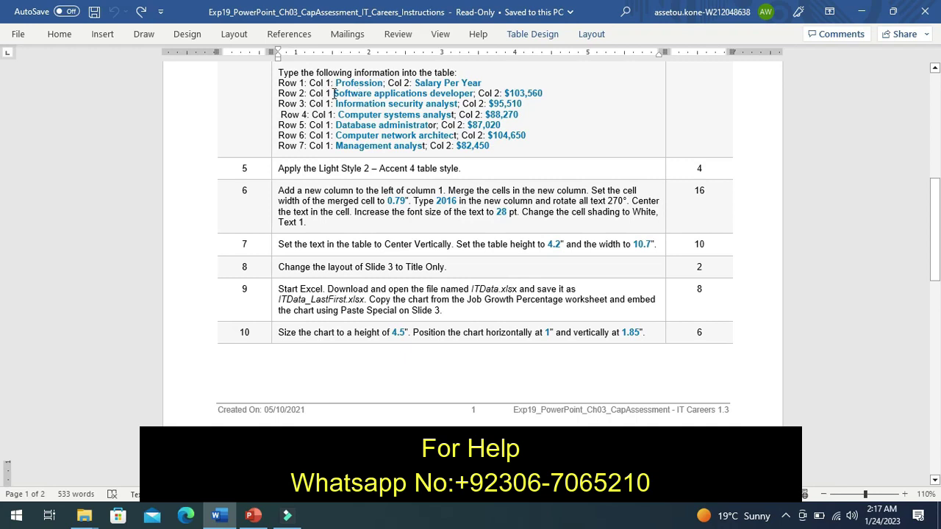
left_click_drag(334, 94, 427, 94)
left_click_drag(432, 88, 445, 98)
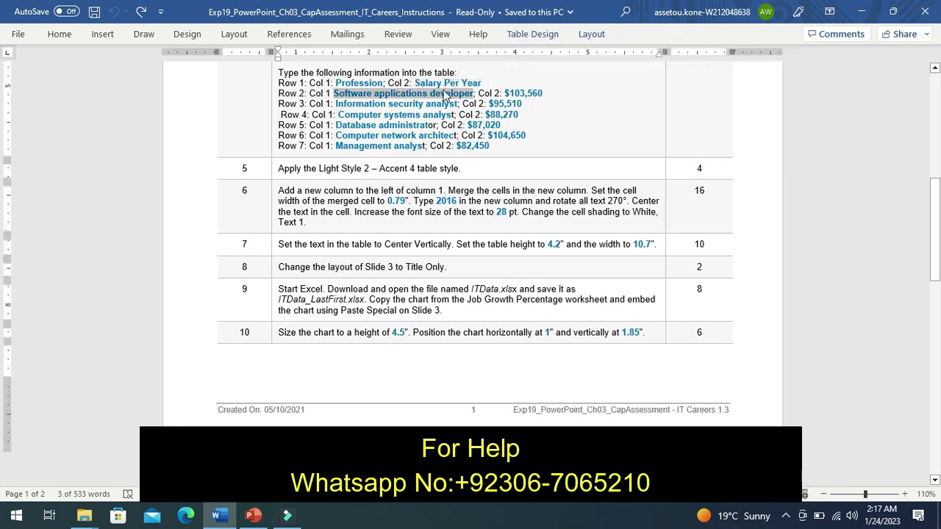
left_click(255, 519)
left_click(278, 246)
type("Software applications developer")
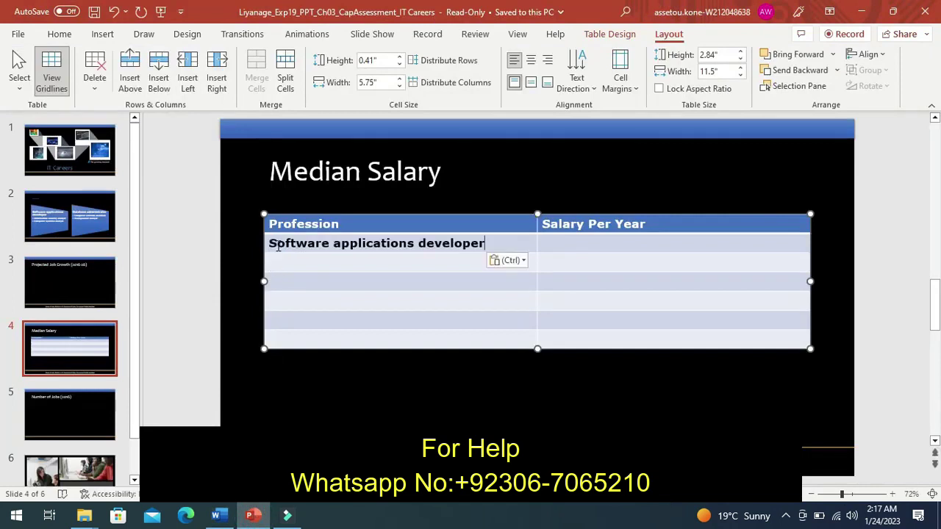
Step: Paste $103,560 into the Salary Per Year cell beside it
left_click(567, 245)
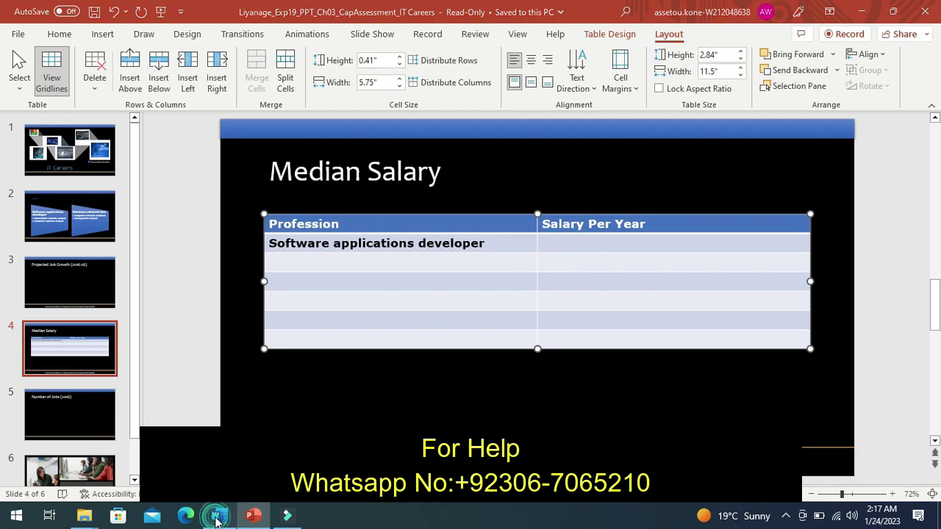
left_click(216, 515)
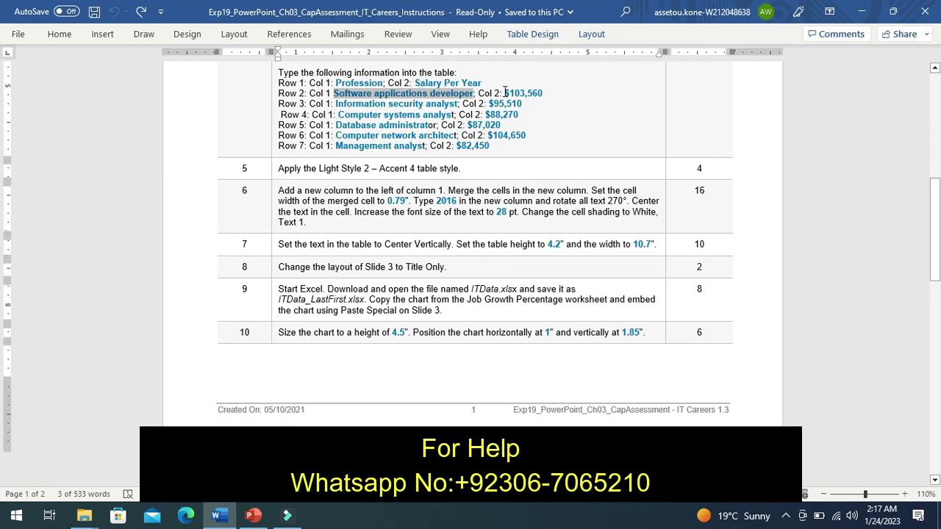
left_click_drag(505, 93, 536, 94)
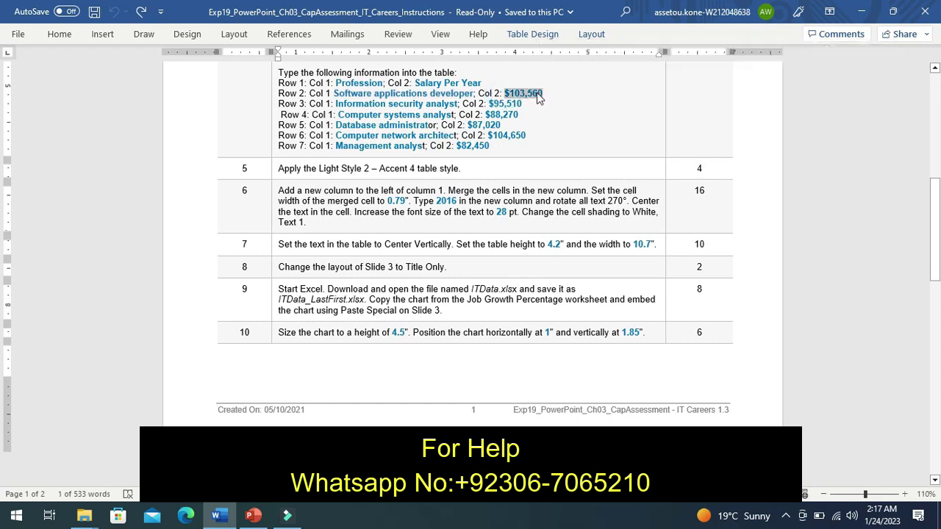
left_click(253, 516)
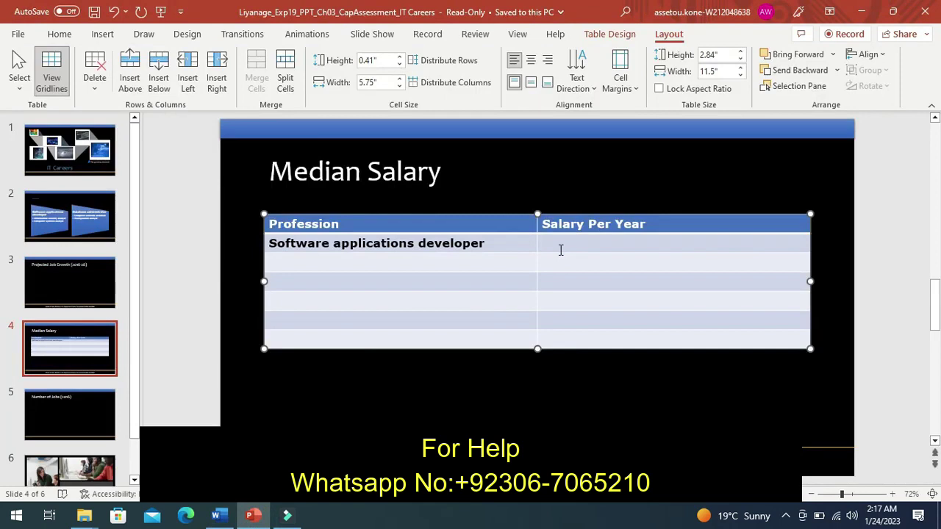
type("$103,560")
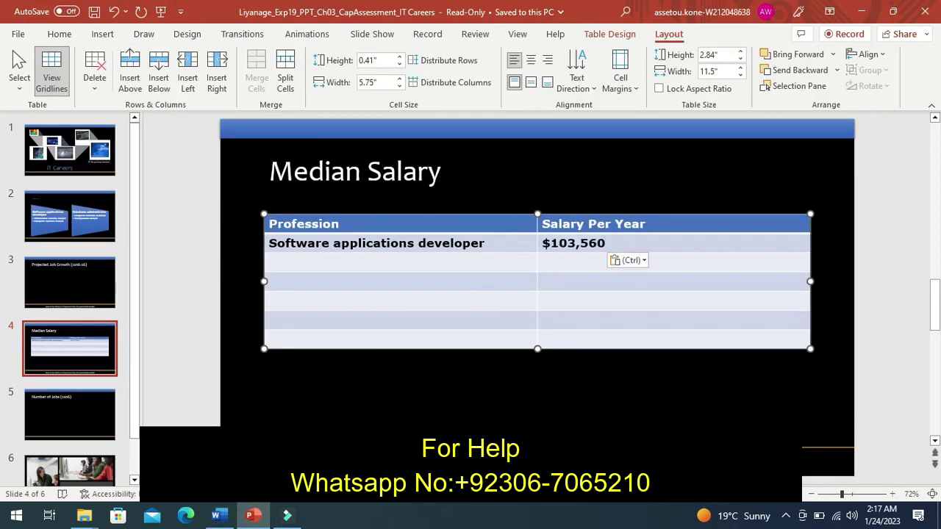
left_click(218, 515)
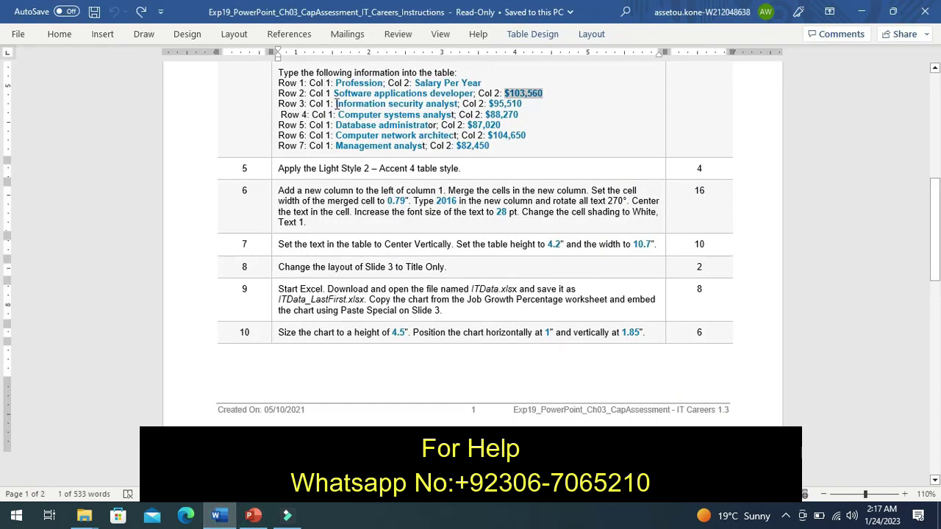
Step: Paste 'Information security analyst' into the next row's Profession cell
left_click_drag(336, 103, 430, 101)
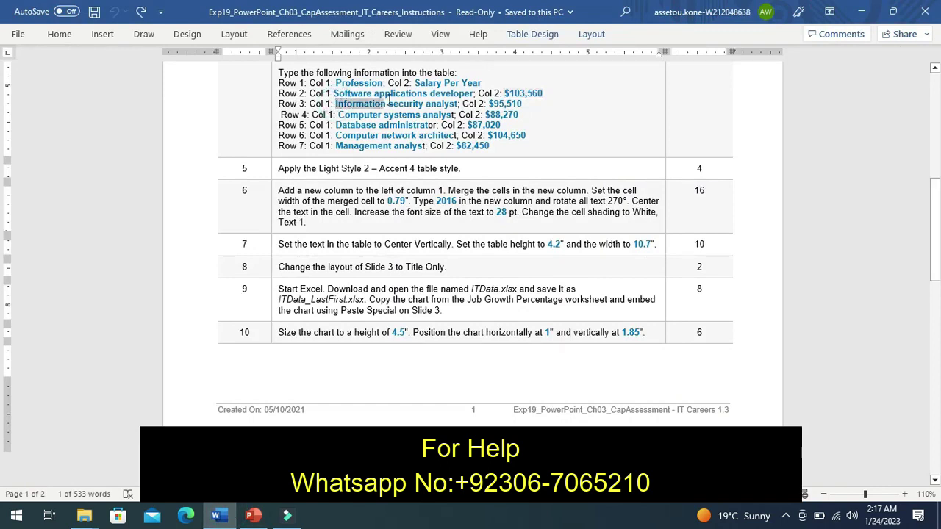
left_click_drag(430, 100, 437, 108)
key("ctrl+c")
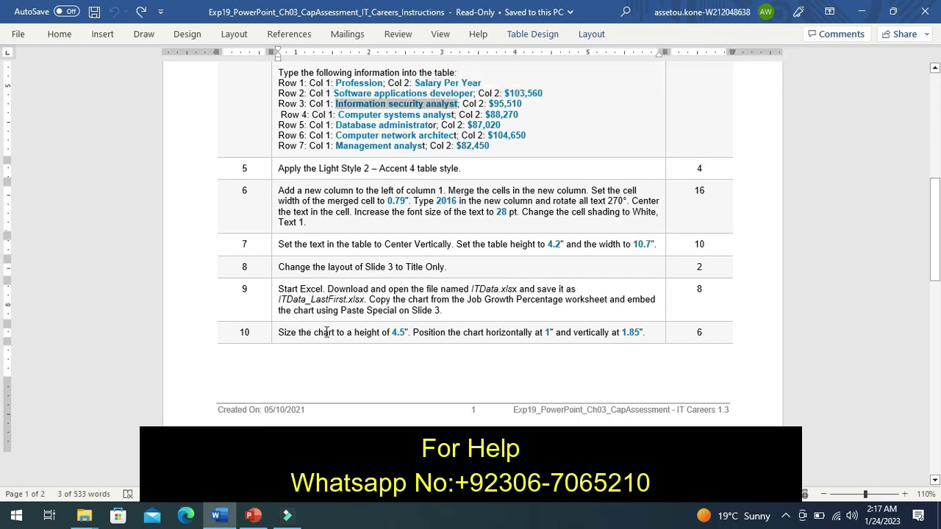
left_click(264, 518)
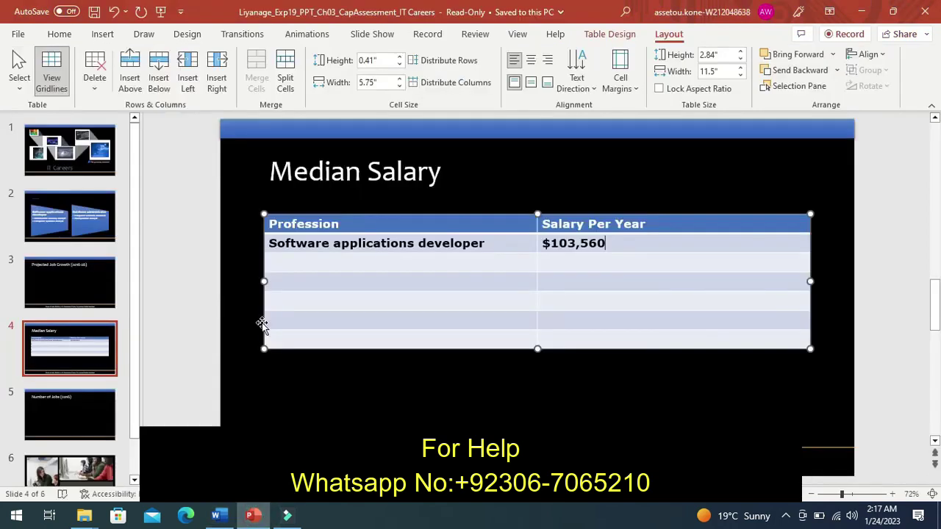
left_click(279, 265)
key("ctrl+v")
Step: Copy $95,510 from Word into that row's salary cell
left_click(217, 515)
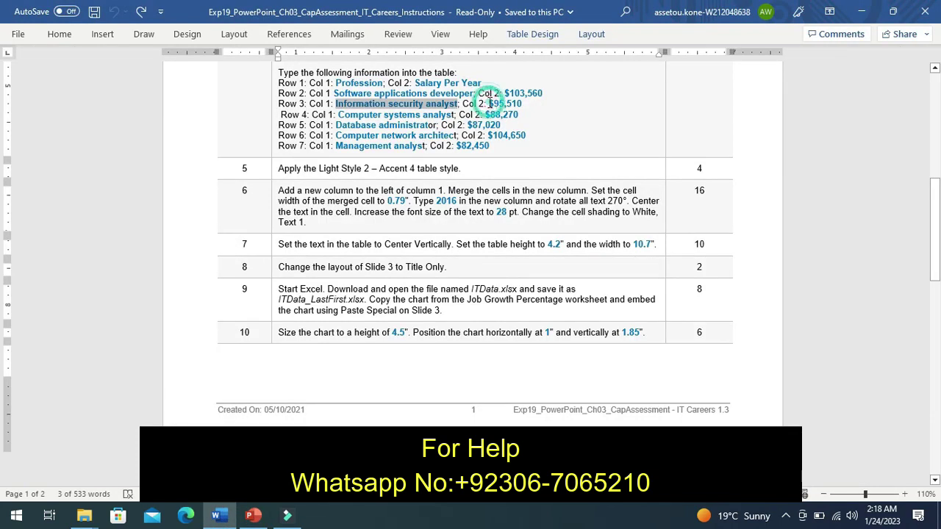
left_click_drag(488, 104, 515, 109)
key("ctrl+c")
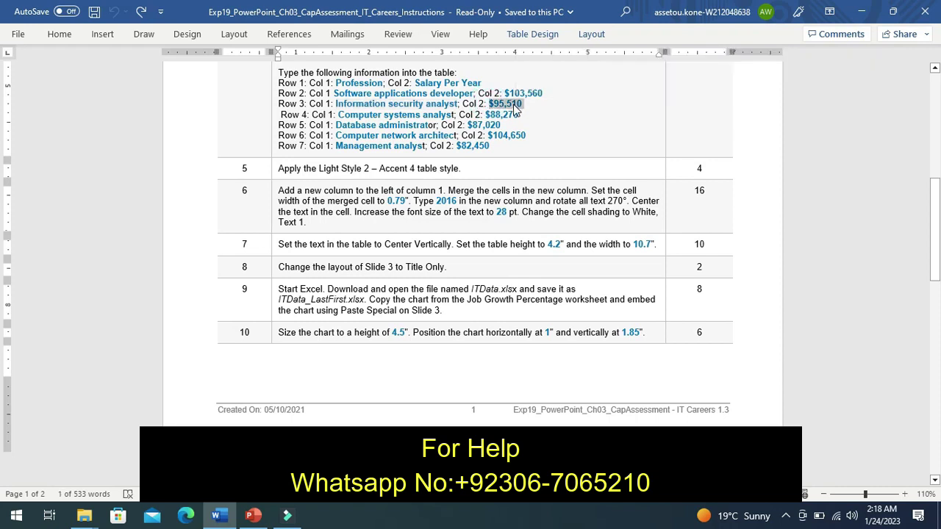
left_click(253, 517)
left_click(548, 260)
key("ctrl+v")
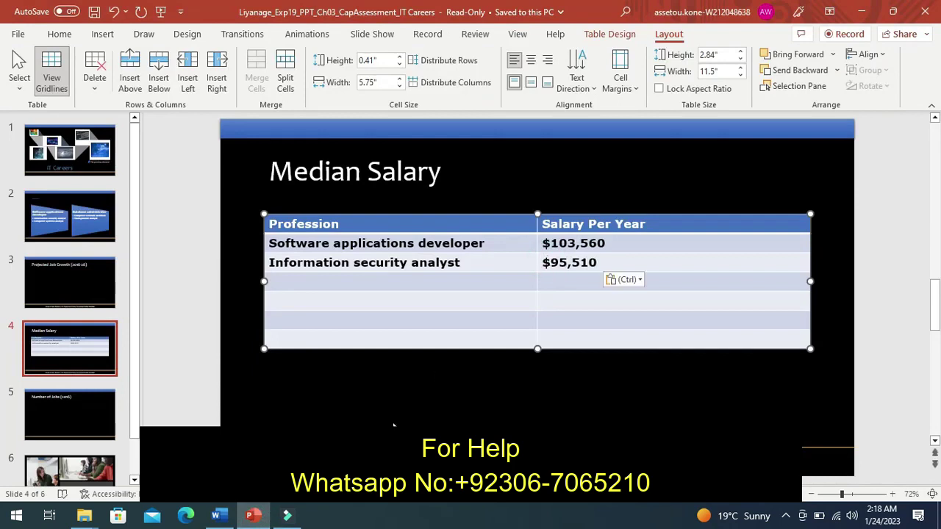
Step: Select 'Computer systems analyst' in Word and go to the next empty Profession cell
left_click(220, 513)
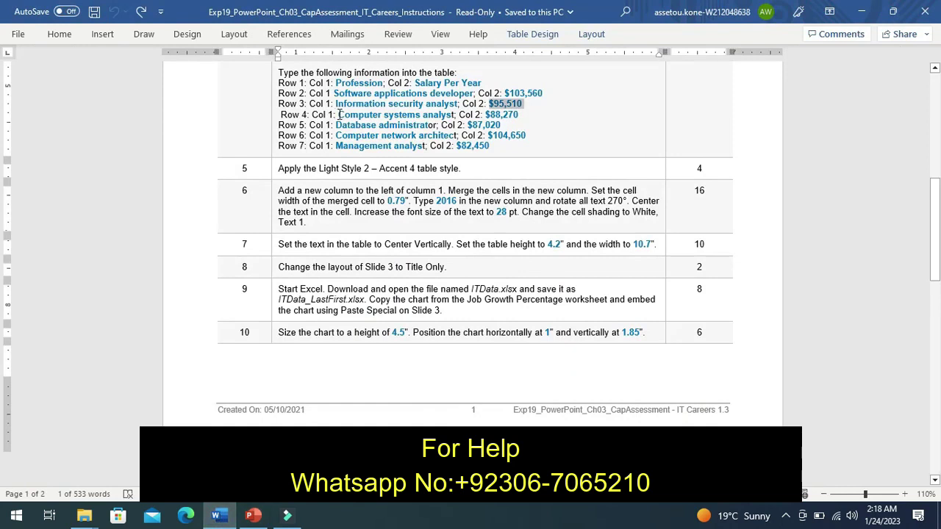
left_click_drag(339, 115, 437, 118)
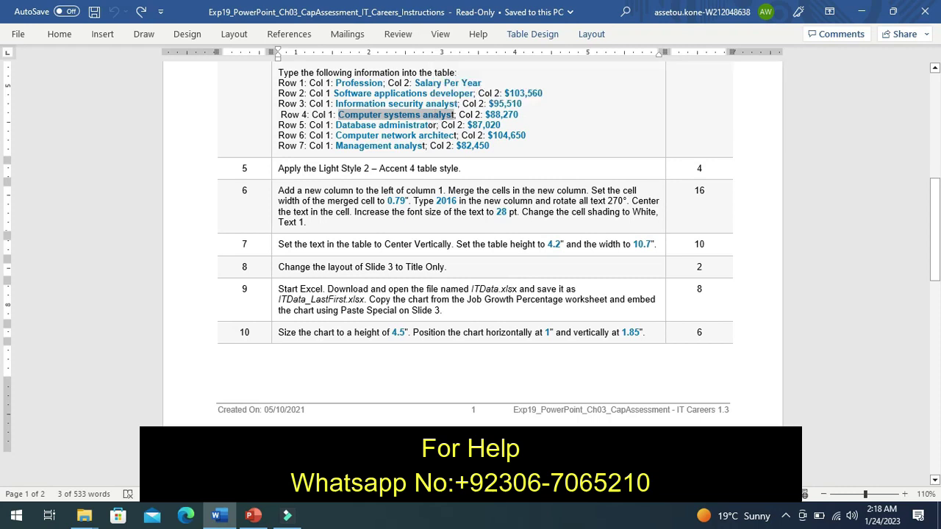
left_click(254, 516)
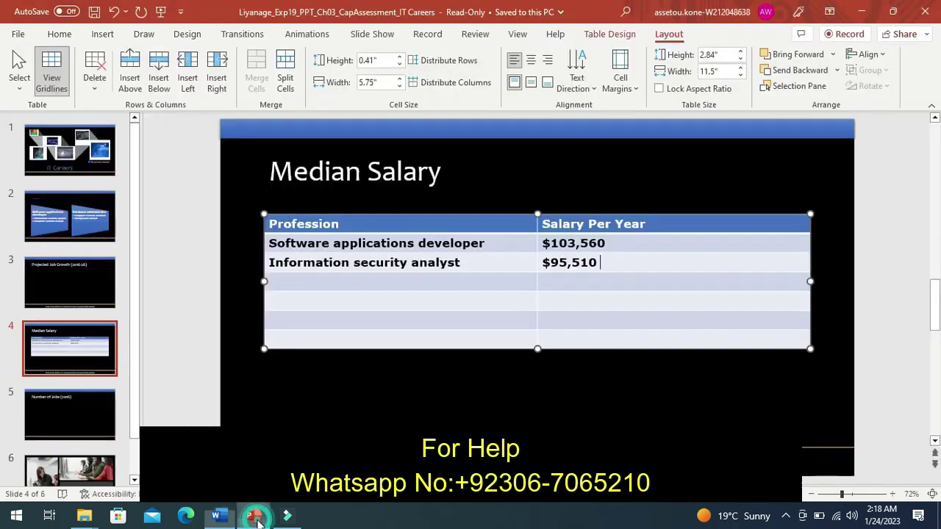
left_click(285, 284)
Step: Fill row 4 with Computer systems analyst and $88,270
key("ctrl+v")
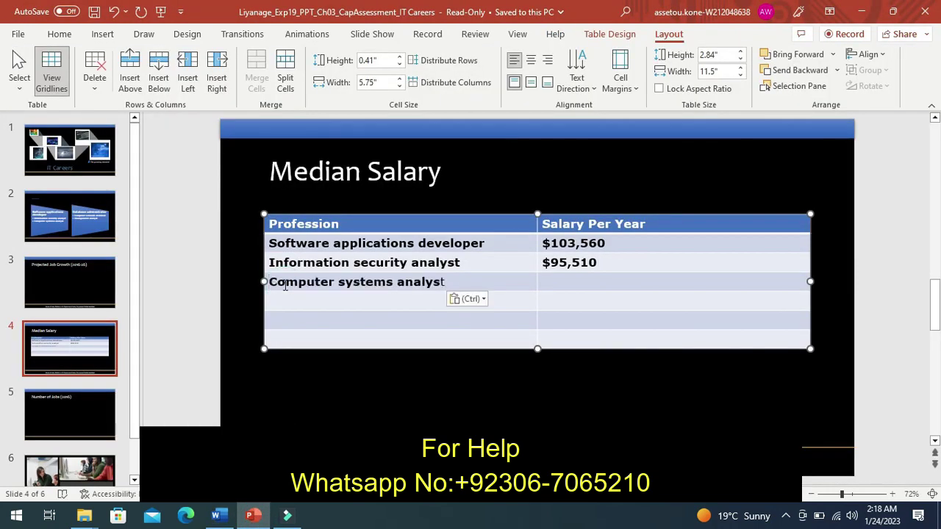
left_click(544, 285)
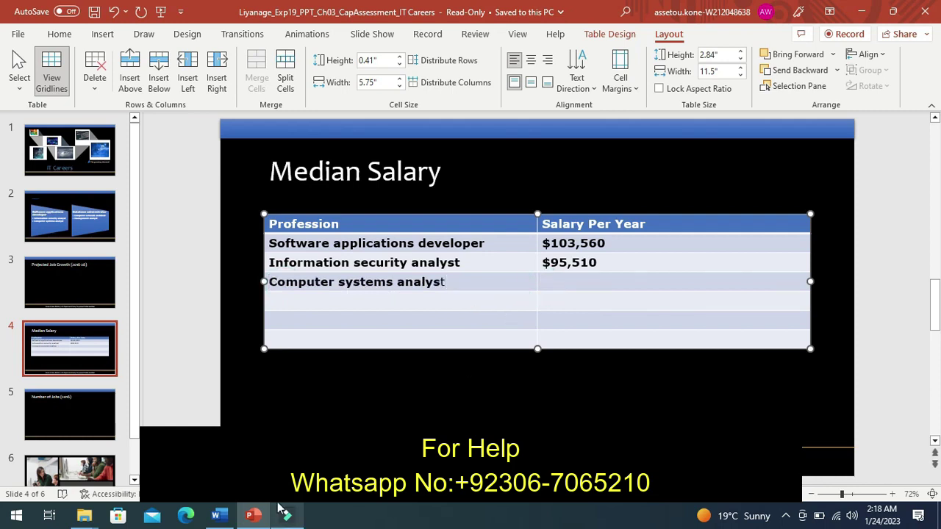
left_click(221, 519)
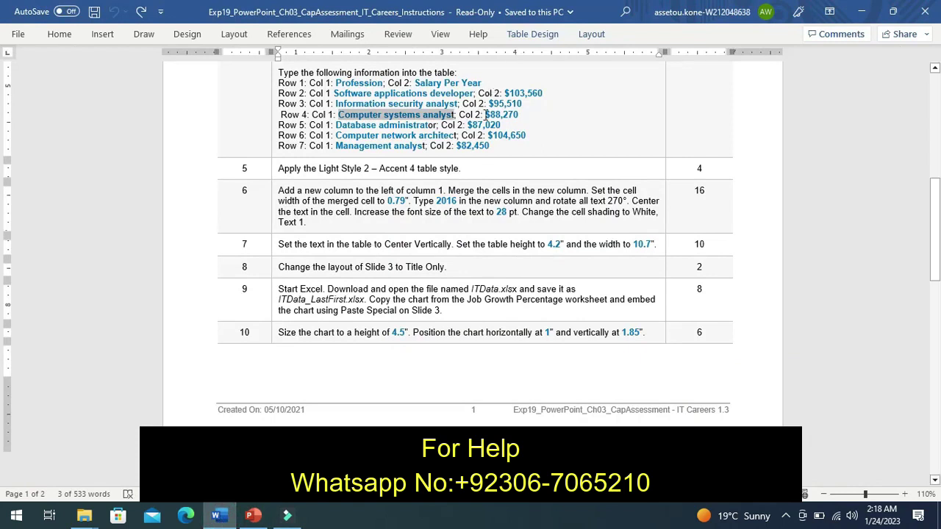
left_click_drag(485, 115, 517, 116)
key("ctrl+c")
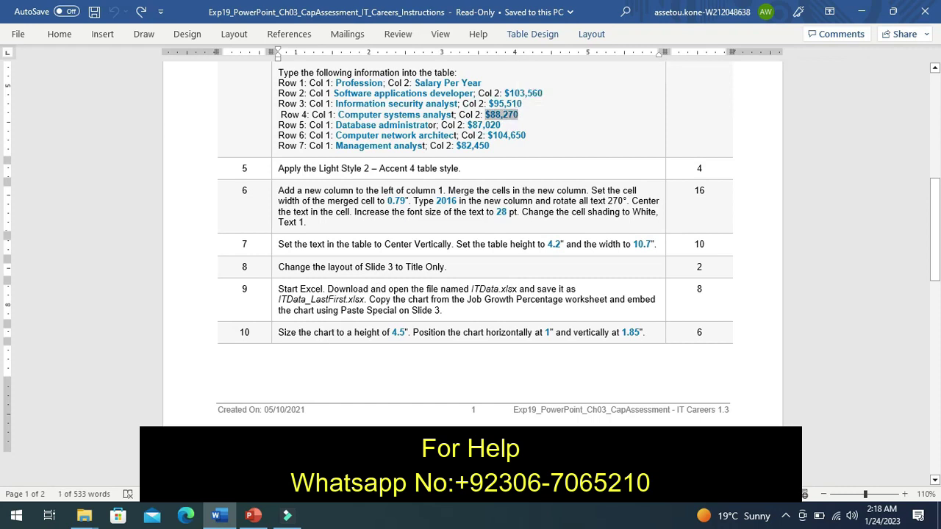
left_click(253, 517)
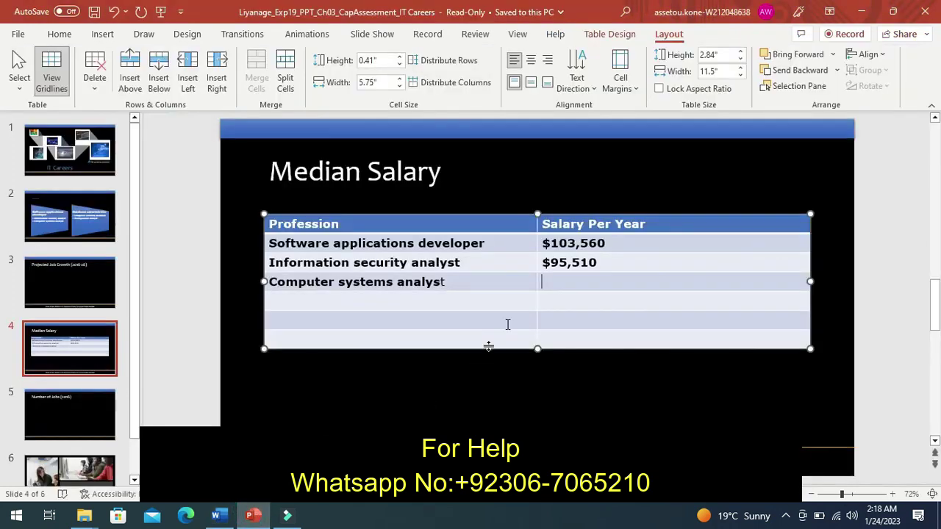
key("ctrl+v")
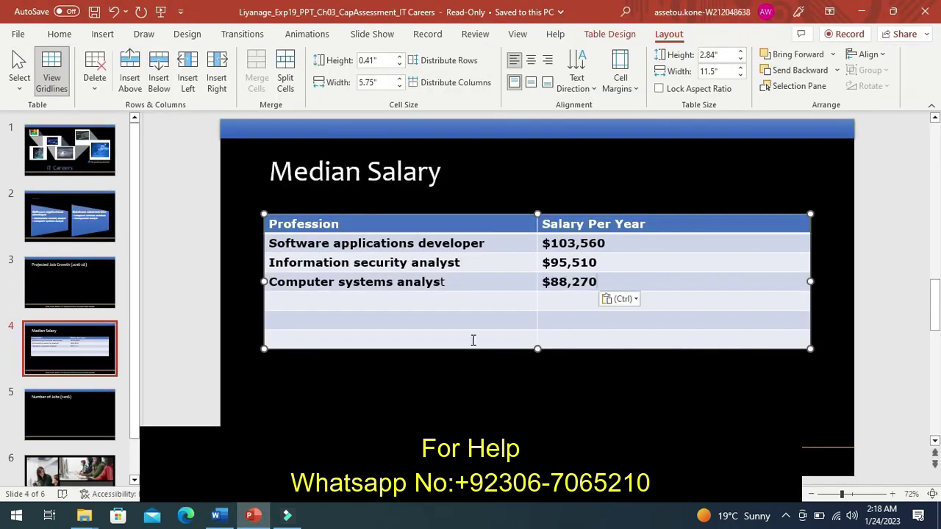
Step: Copy 'Database administrator' from the Word instructions
left_click(215, 518)
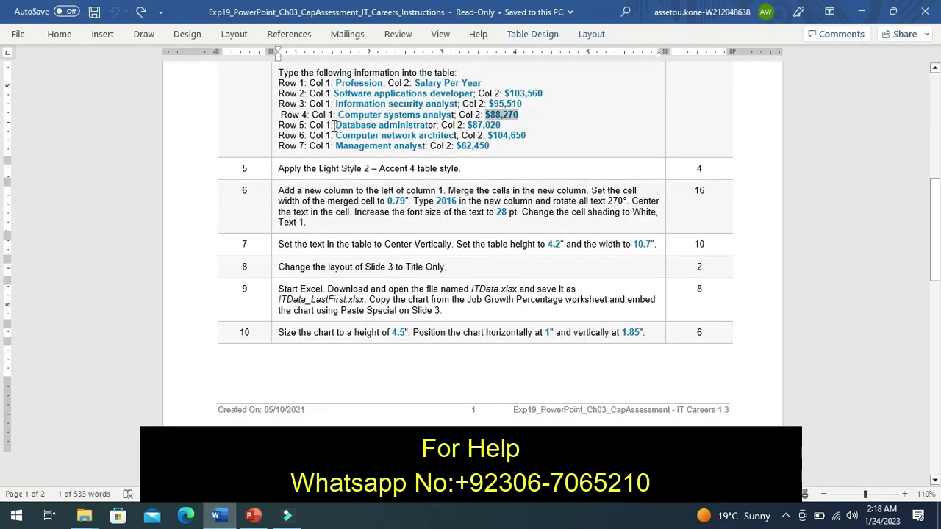
left_click_drag(336, 125, 408, 128)
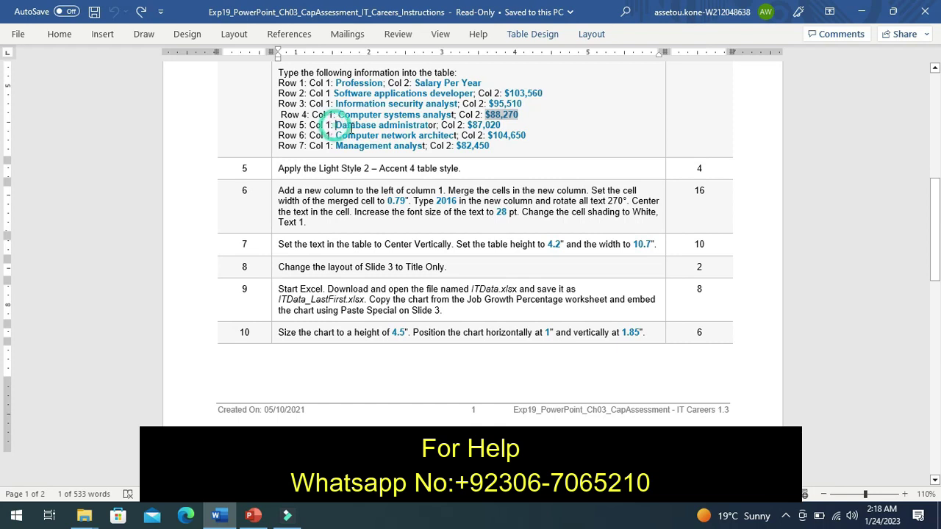
key("ctrl+c")
Step: Paste 'Database administrator' into row 5's Profession cell
left_click(253, 515)
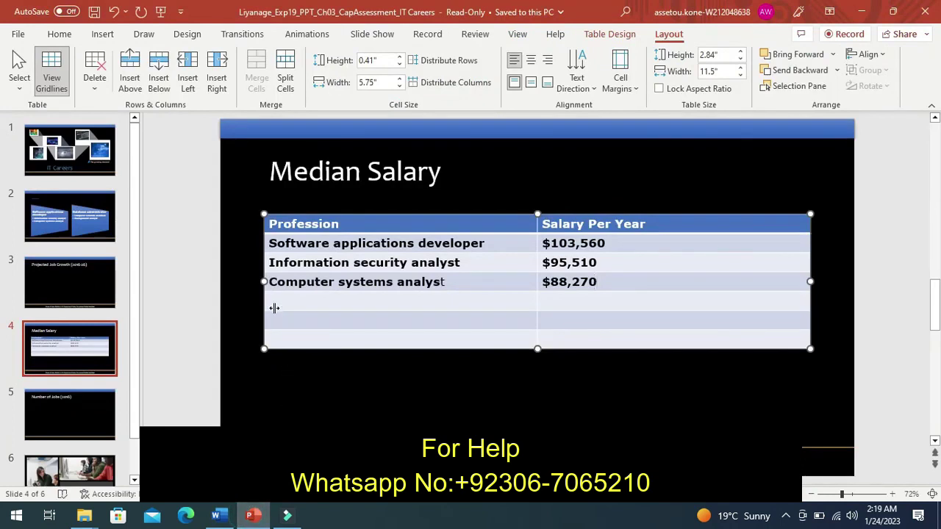
left_click(276, 302)
key("ctrl+v")
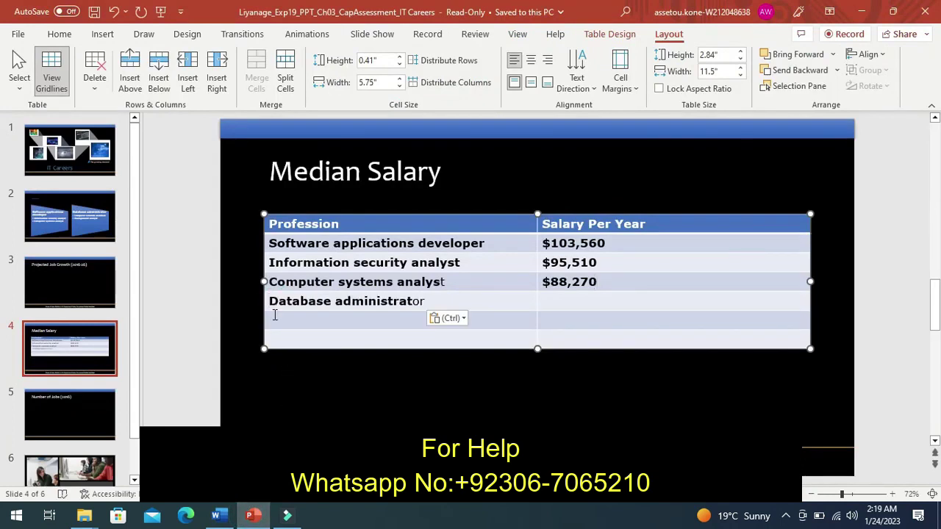
Step: Paste $87,020 into row 5's salary cell, then select 'Computer network architect' in Word
left_click(216, 515)
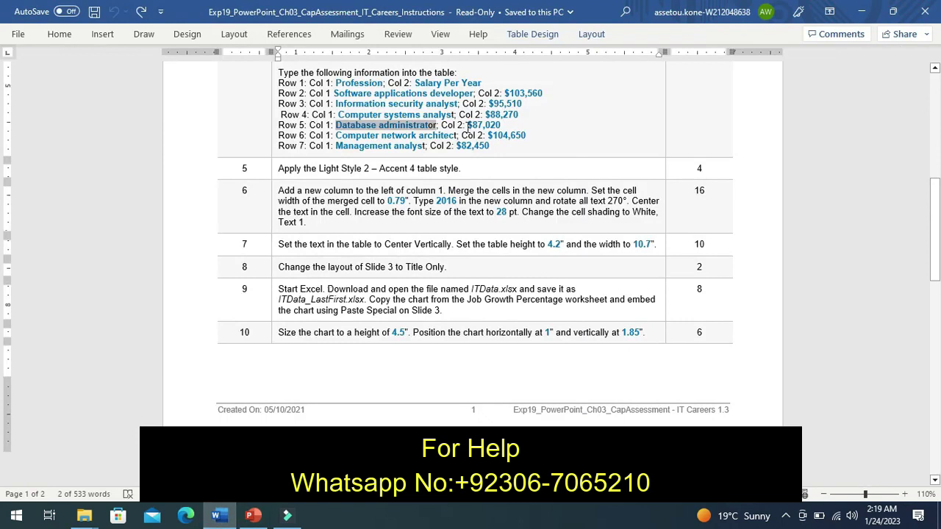
left_click_drag(468, 125, 500, 126)
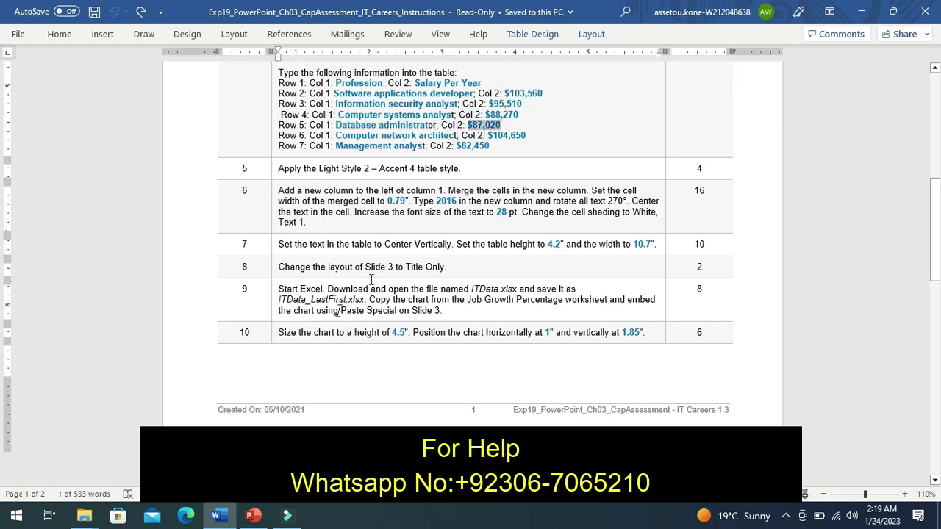
left_click(252, 516)
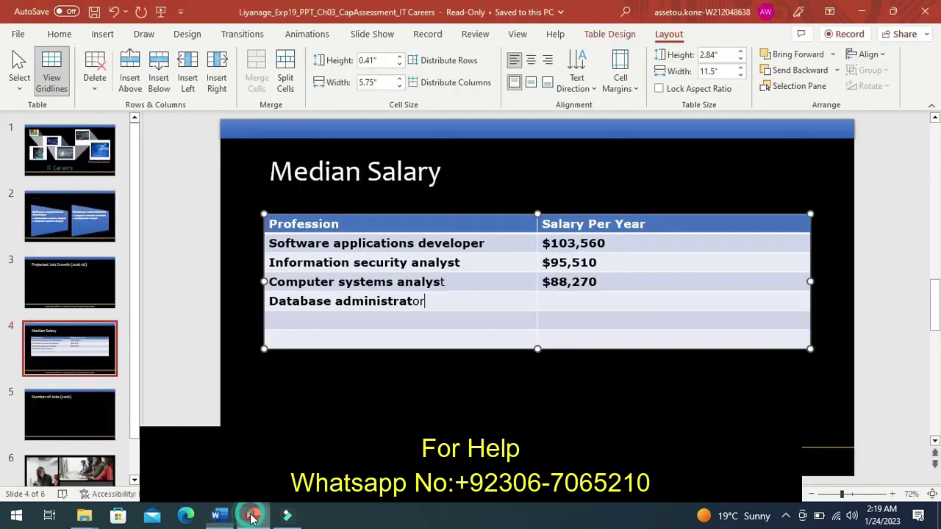
left_click(572, 302)
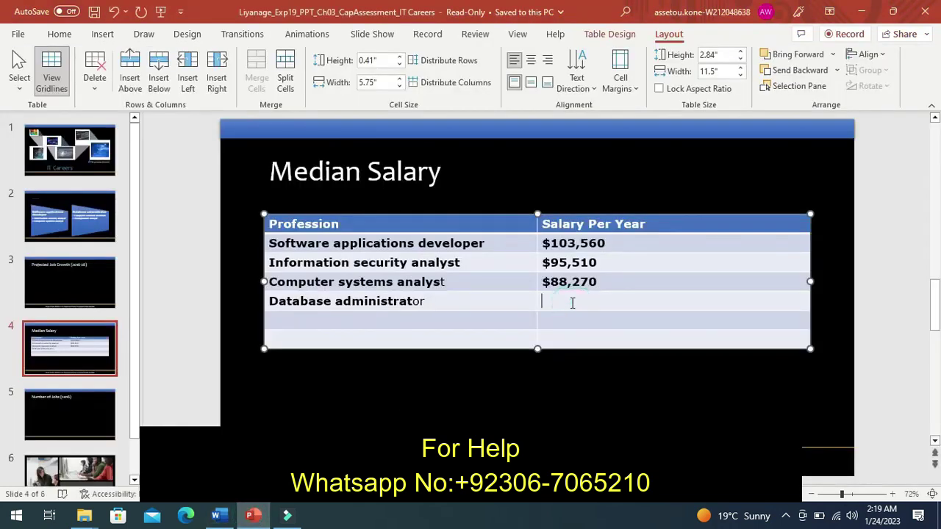
key("ctrl+v")
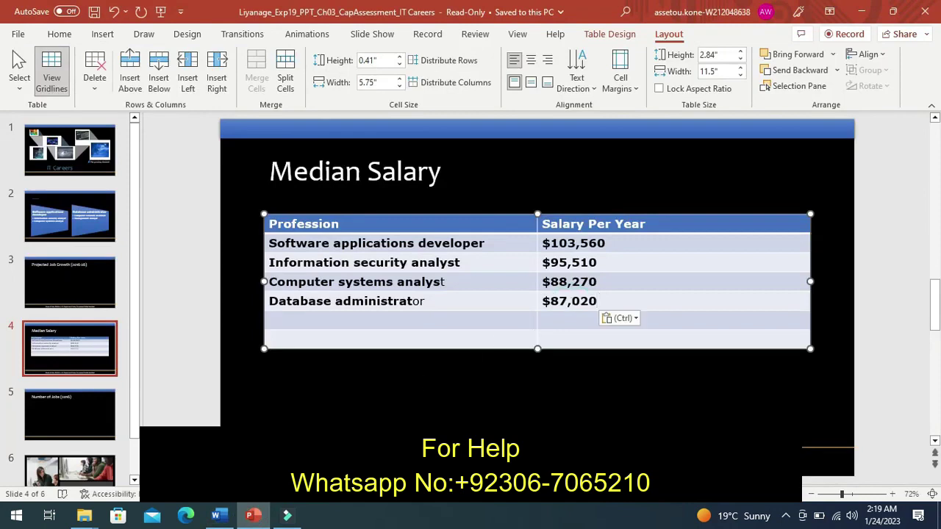
left_click(213, 516)
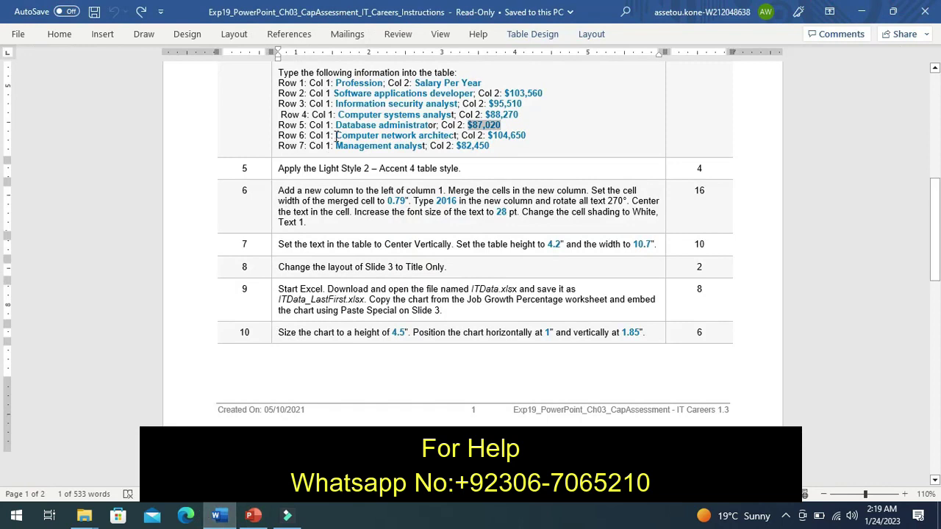
left_click_drag(336, 136, 456, 138)
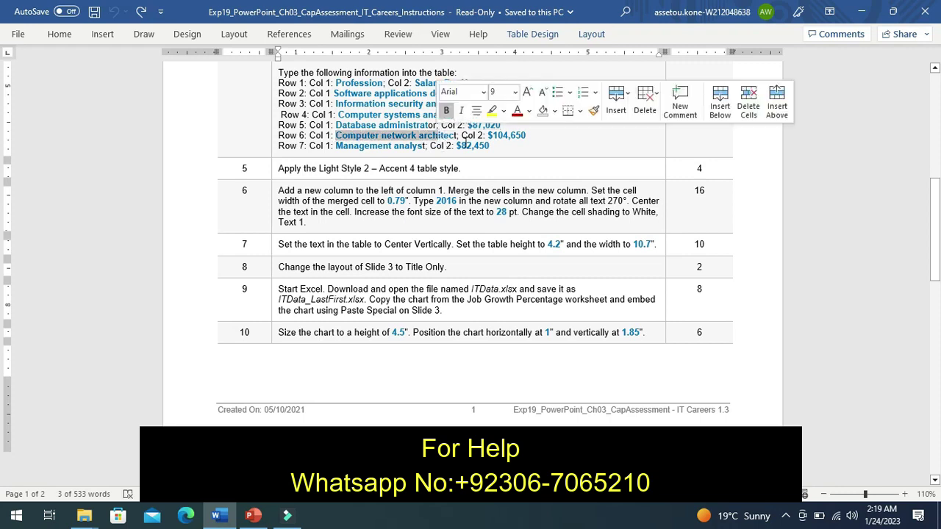
Step: Paste 'Computer network architect' into row six's Profession cell
left_click(511, 148)
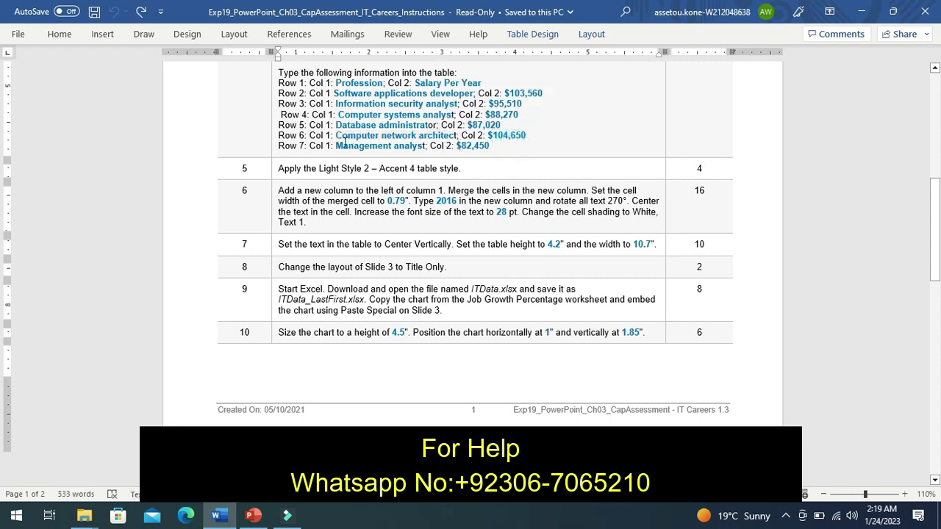
left_click_drag(336, 137, 434, 138)
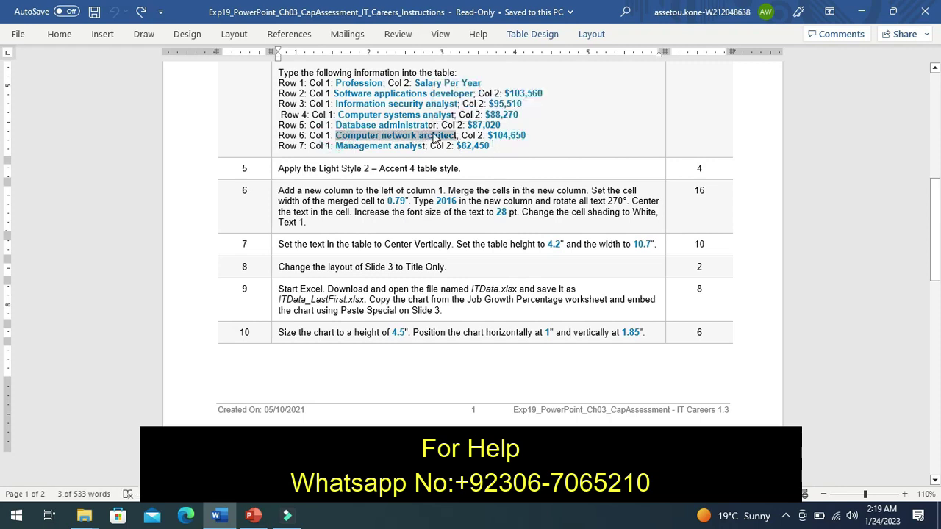
left_click(252, 516)
left_click(299, 325)
key("ctrl+v")
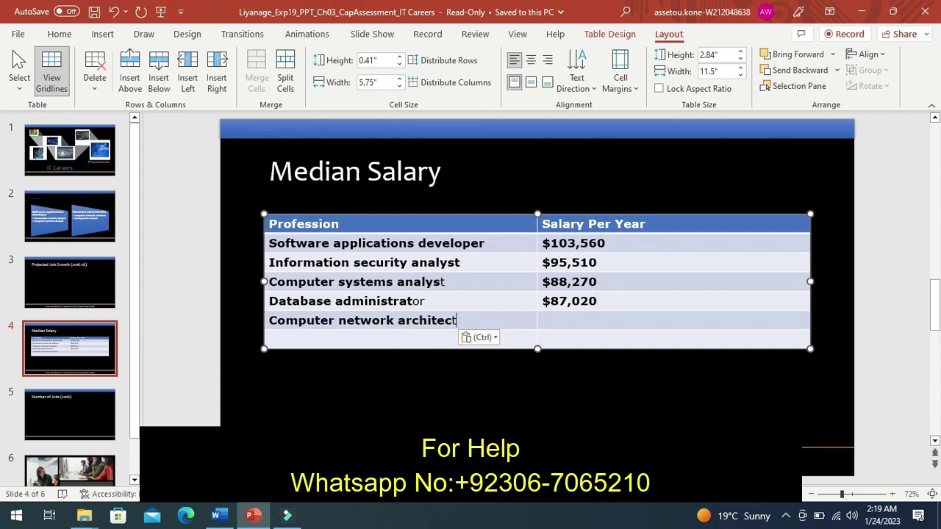
Step: Paste $104,650 into row six's salary cell, then select 'Management analyst' in Word
left_click(216, 515)
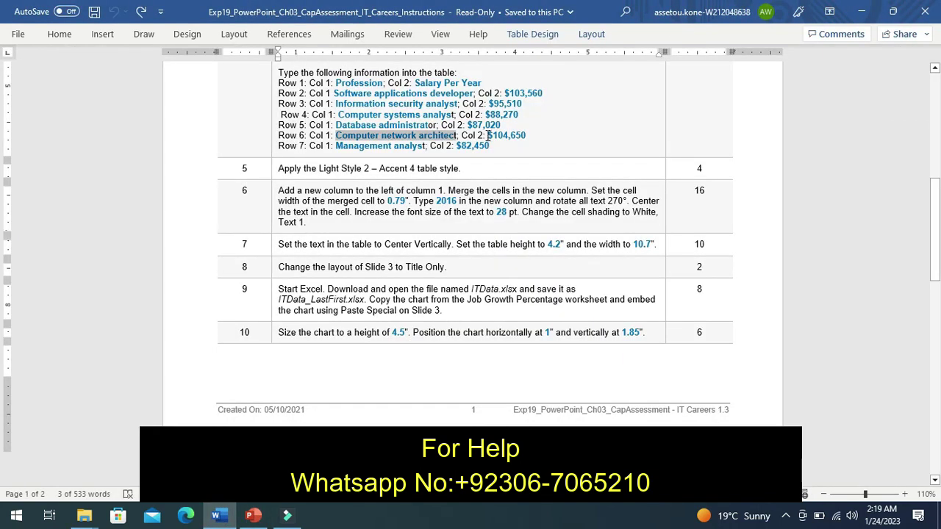
left_click_drag(487, 135, 524, 138)
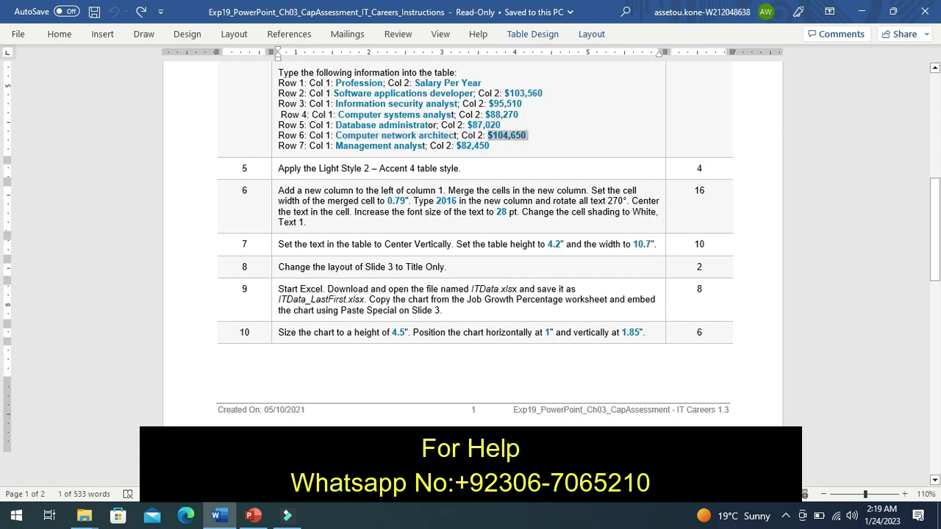
left_click(254, 515)
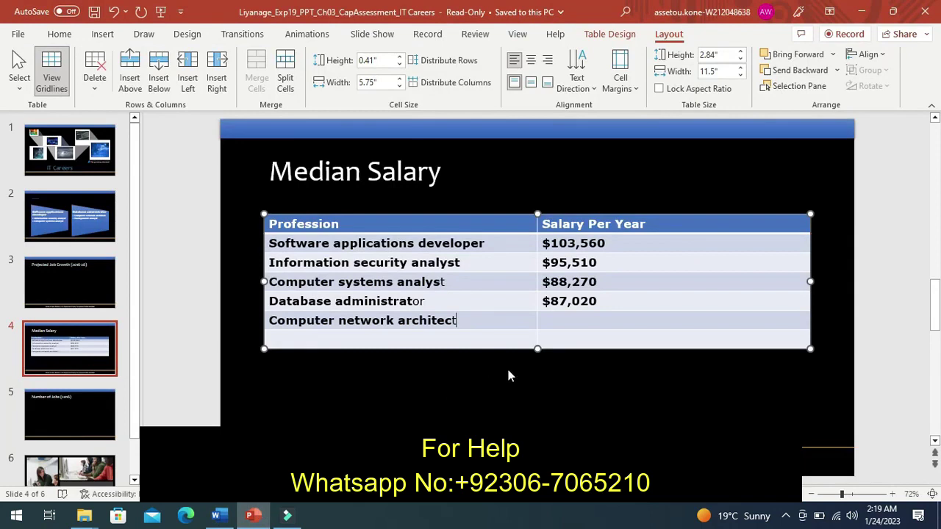
left_click(547, 323)
key("ctrl+v")
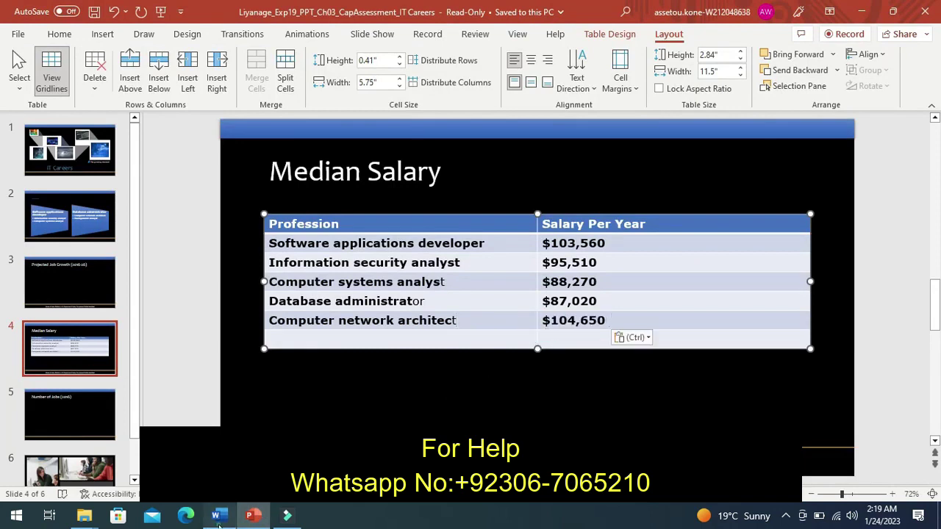
left_click(216, 515)
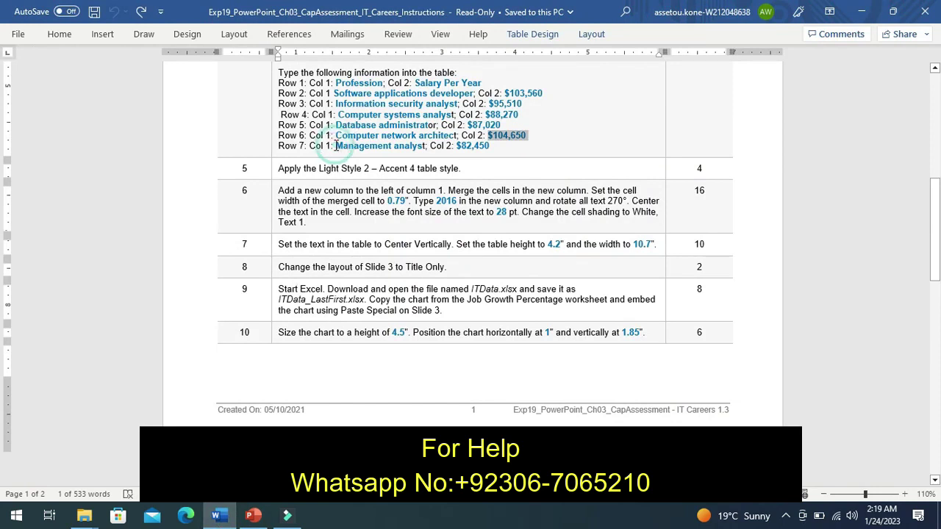
left_click_drag(336, 146, 414, 150)
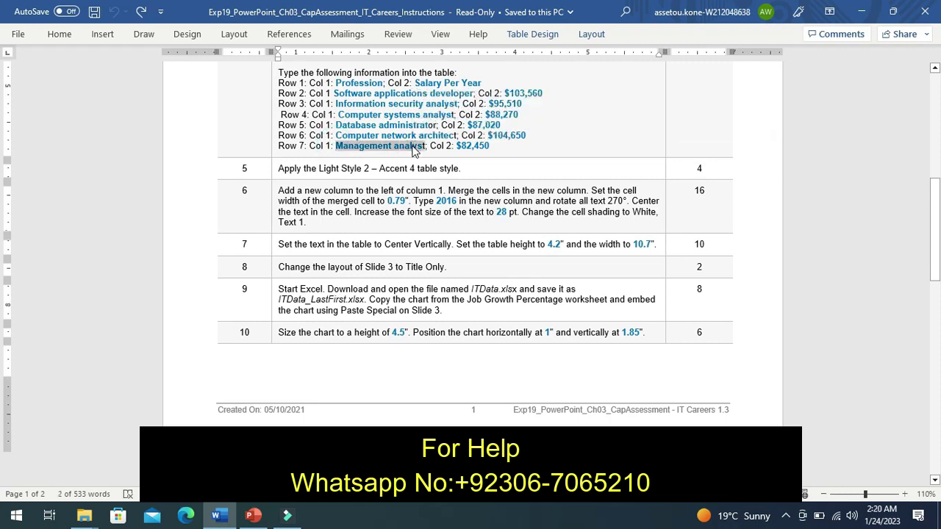
Step: Paste 'Management analyst' into the last row's Profession cell
left_click(253, 516)
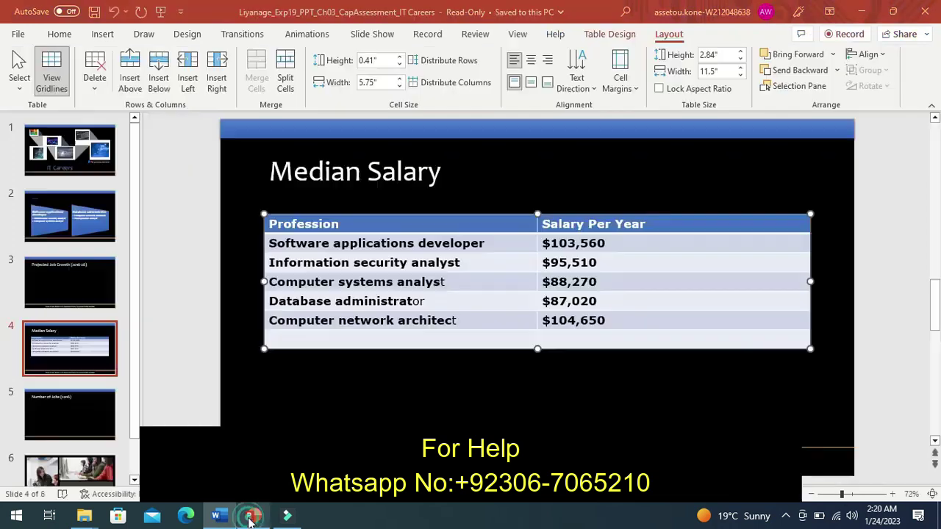
left_click(273, 341)
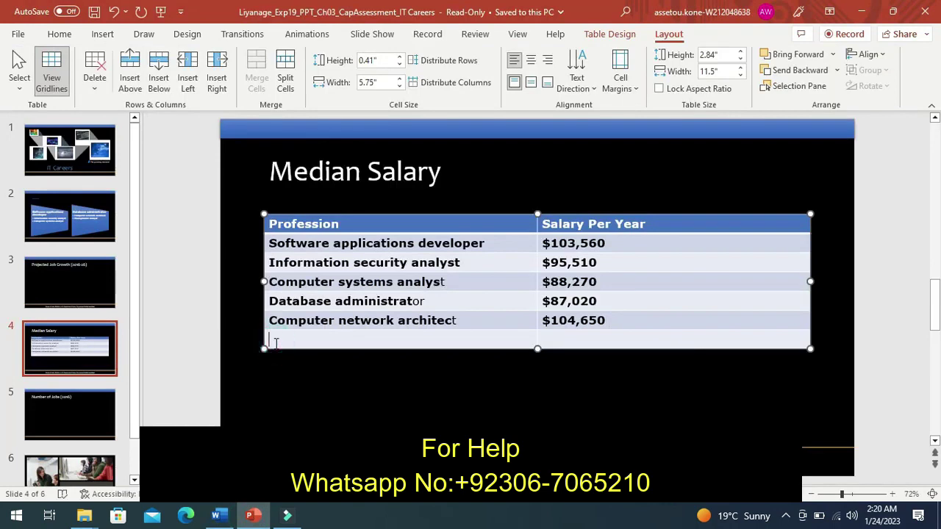
key("ctrl+v")
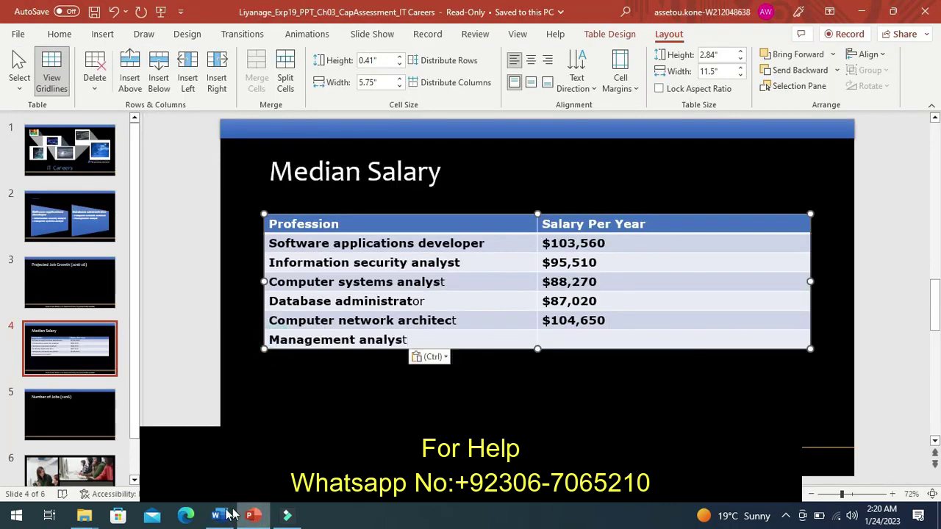
Step: Copy $82,450 from Word into the last row's salary cell
left_click(220, 516)
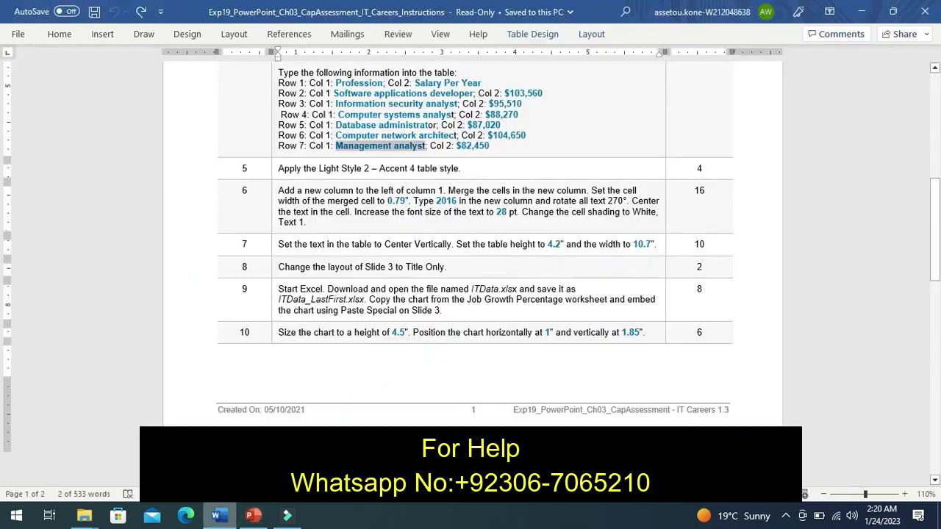
left_click(458, 146)
left_click_drag(457, 146, 493, 149)
key("ctrl+c")
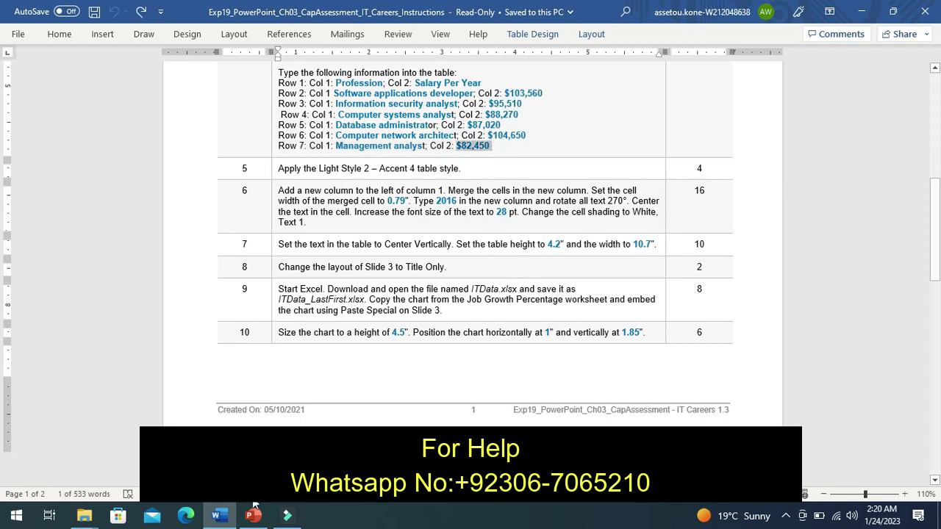
left_click(253, 515)
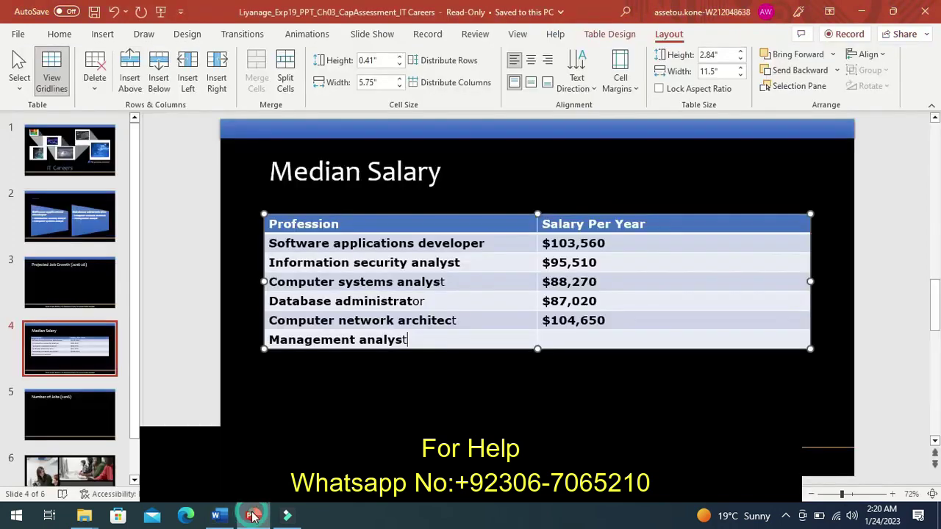
left_click(553, 340)
key("ctrl+v")
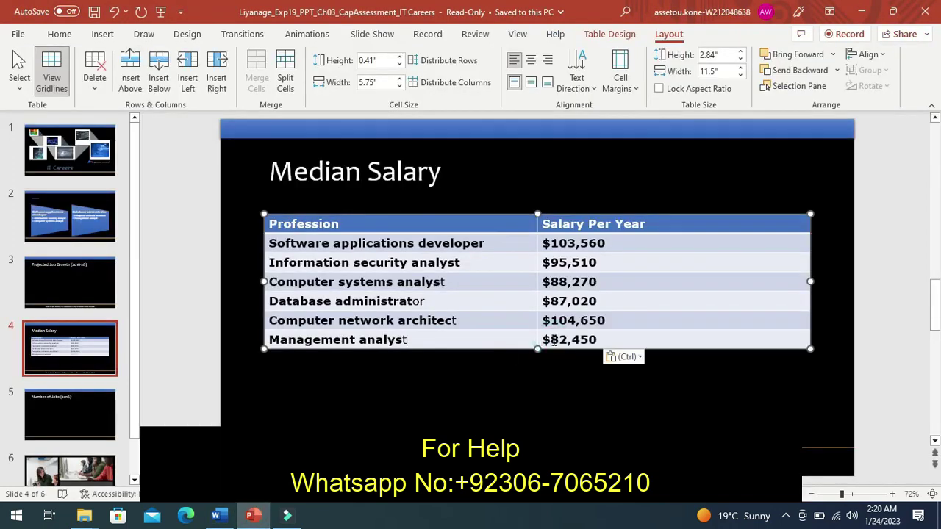
left_click(221, 515)
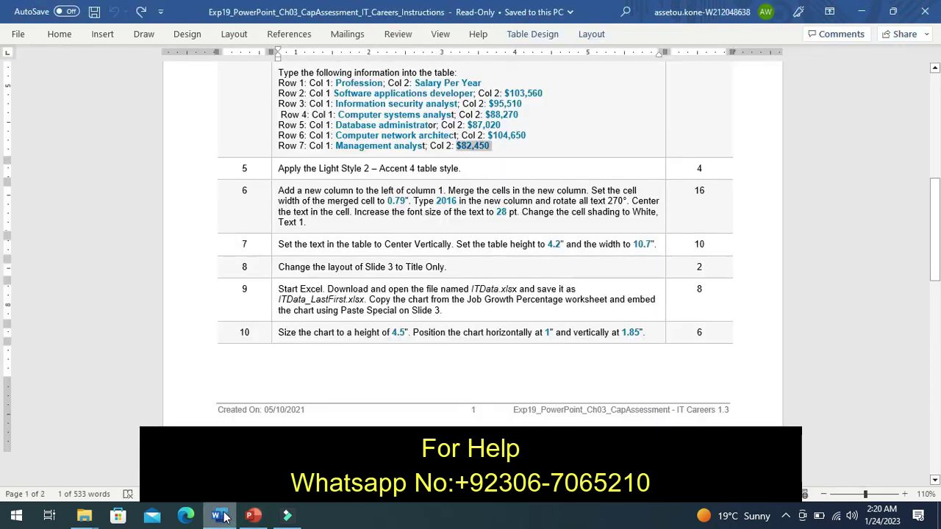
Step: Highlight the step 5 Light Style 2 – Accent 4 instruction yellow, then return to PowerPoint
left_click(272, 169)
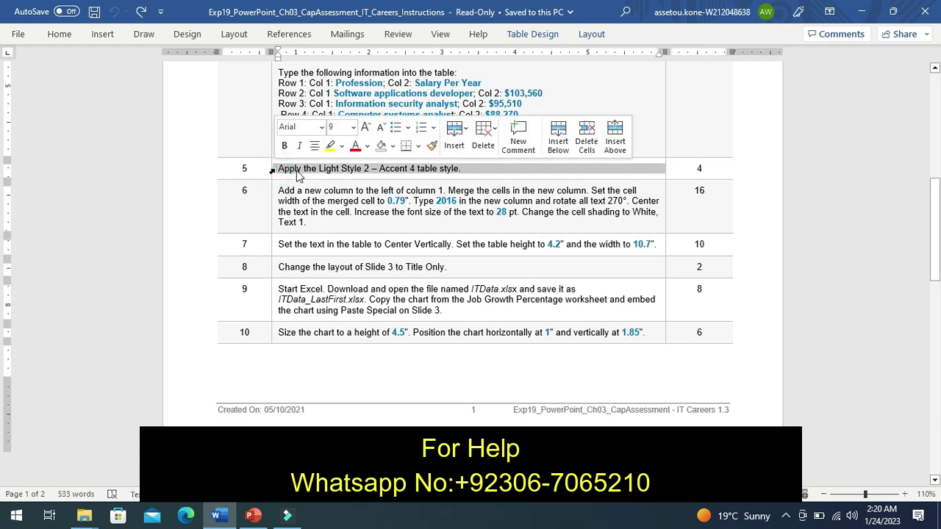
left_click(330, 146)
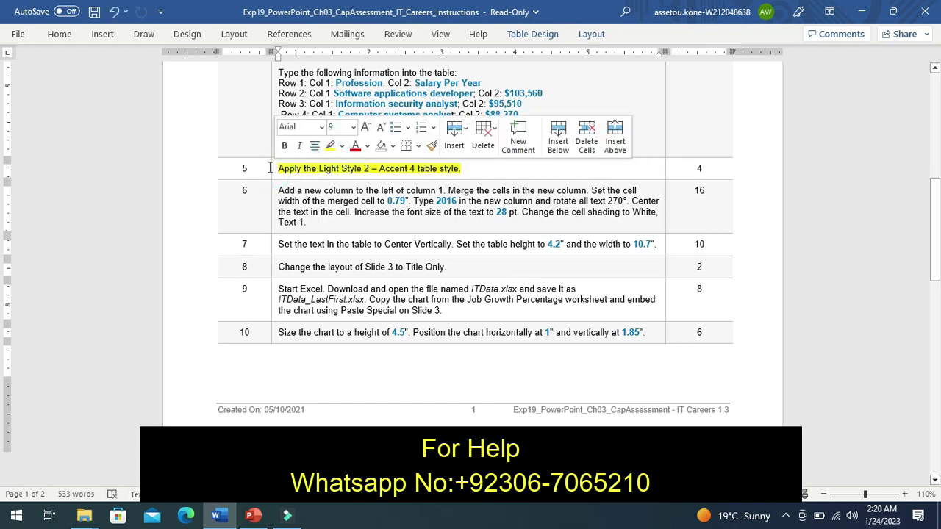
left_click(270, 169)
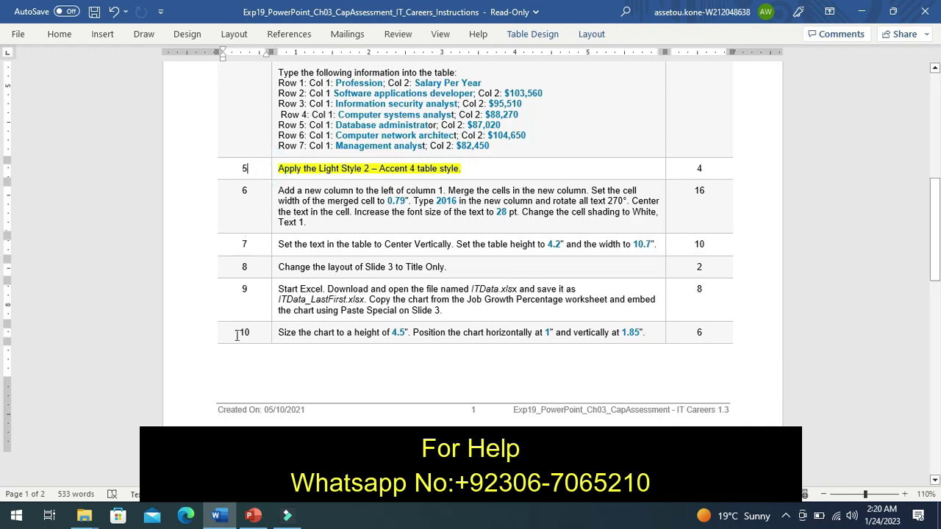
left_click(252, 515)
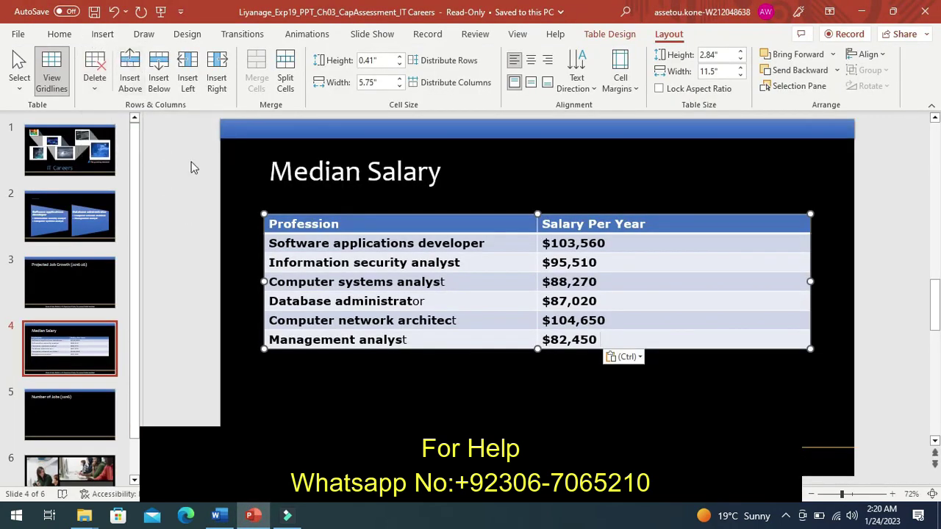
Step: Select the whole table and apply the yellow Light Style 2 table style
double_click(304, 261)
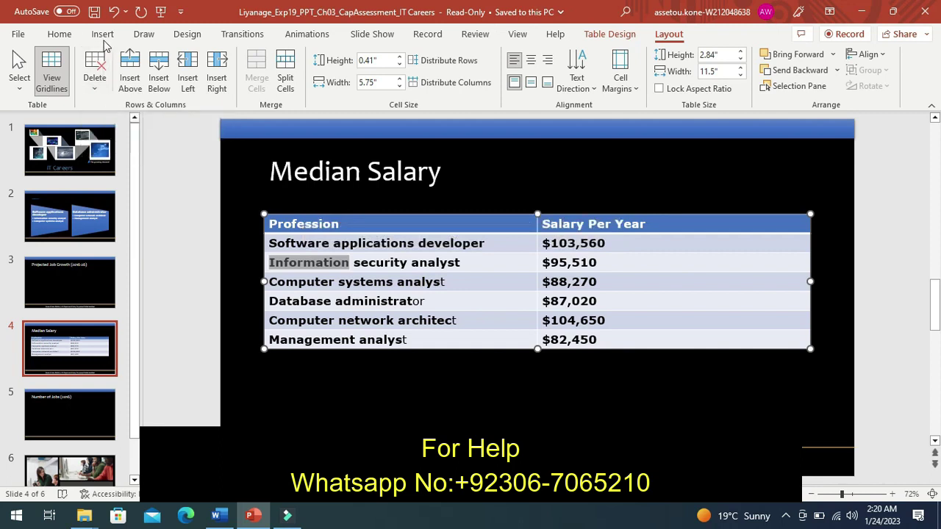
left_click(103, 36)
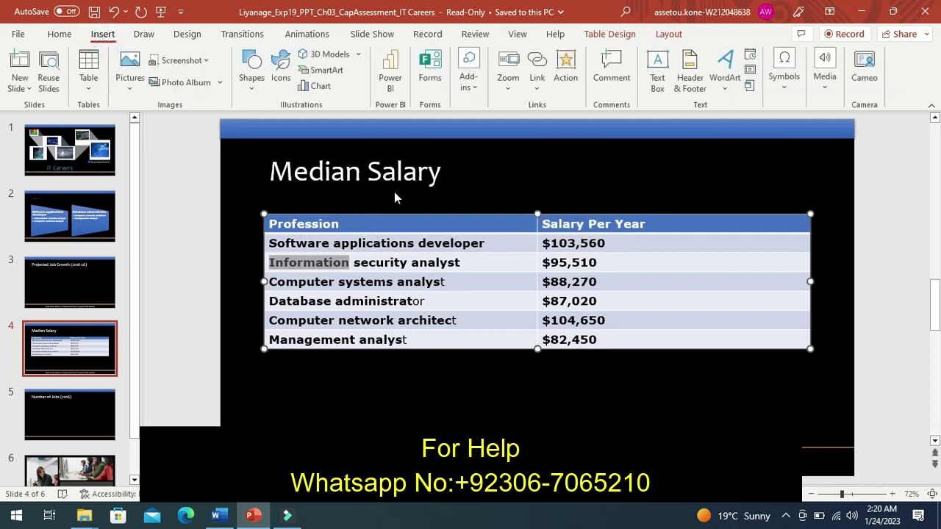
left_click(398, 223)
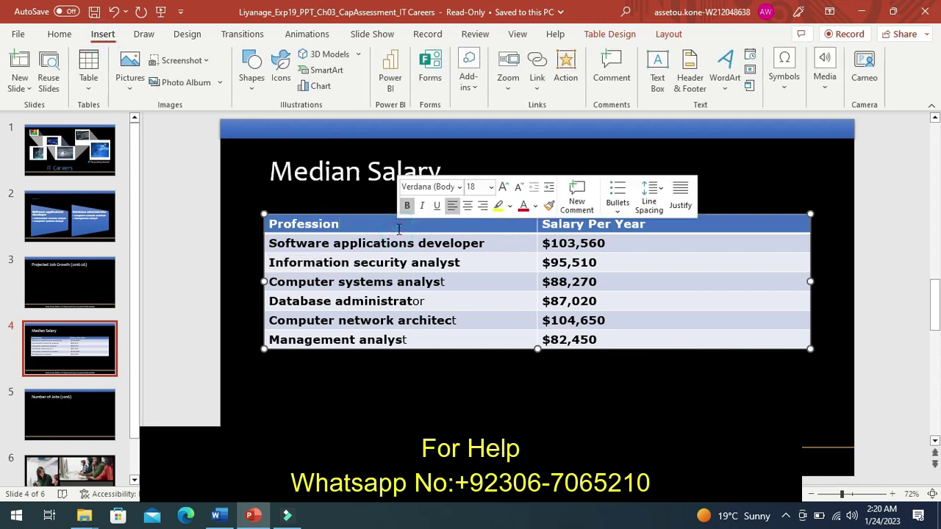
left_click(265, 215)
key("ctrl+v")
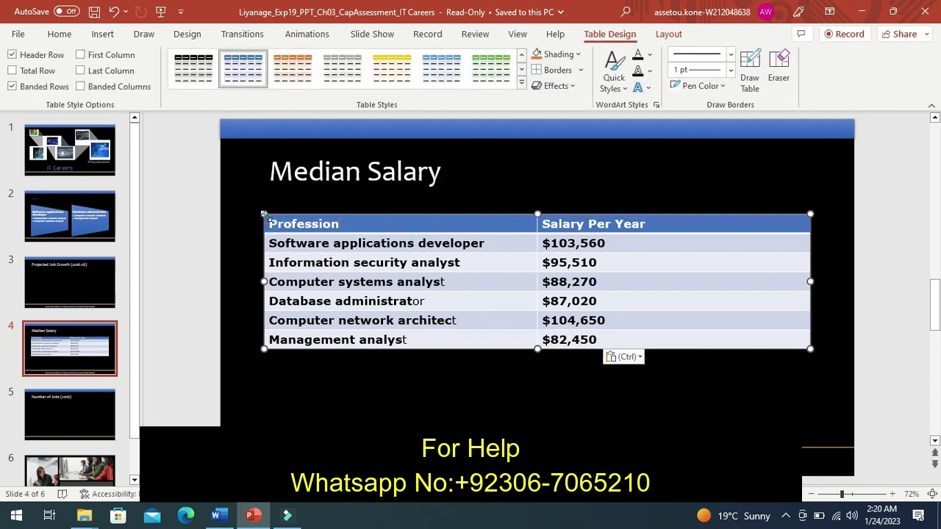
left_click(523, 83)
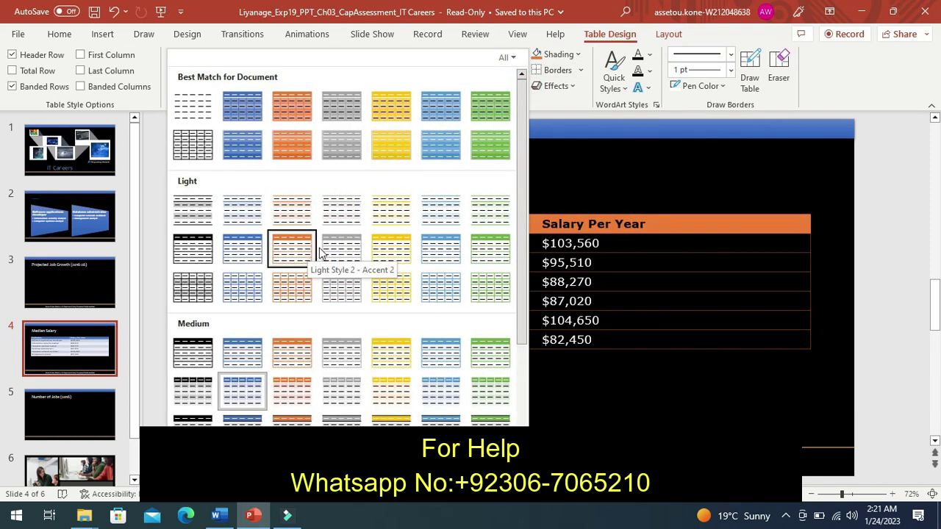
left_click(376, 257)
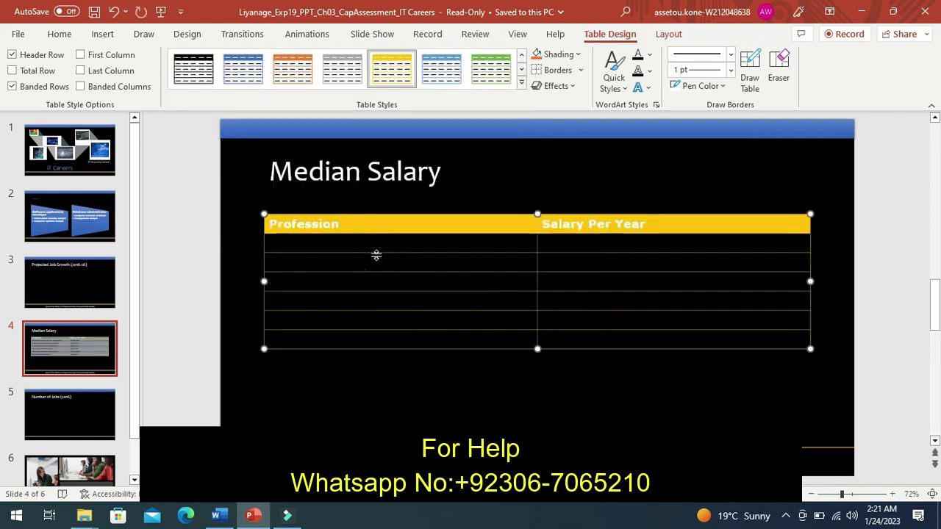